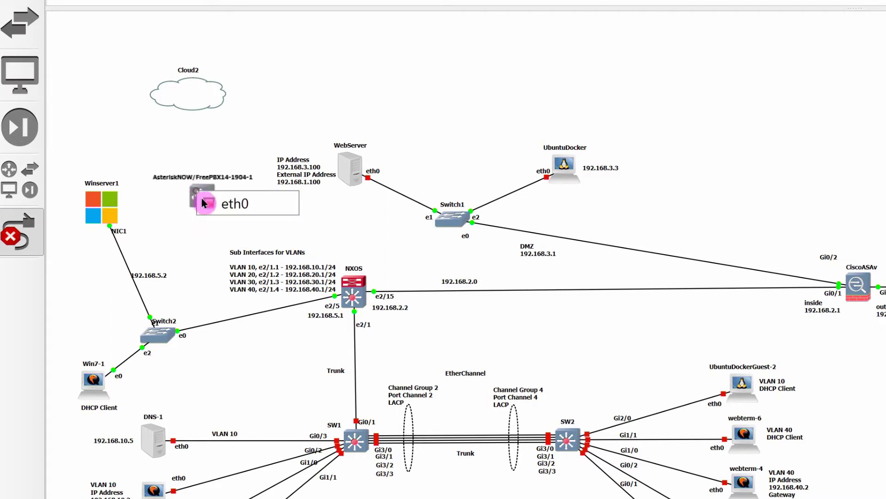
Link the AsteriskNOW/FreePBX14-1904-1 node's eth0 to Cloud2's eth0
click(197, 201)
click(194, 94)
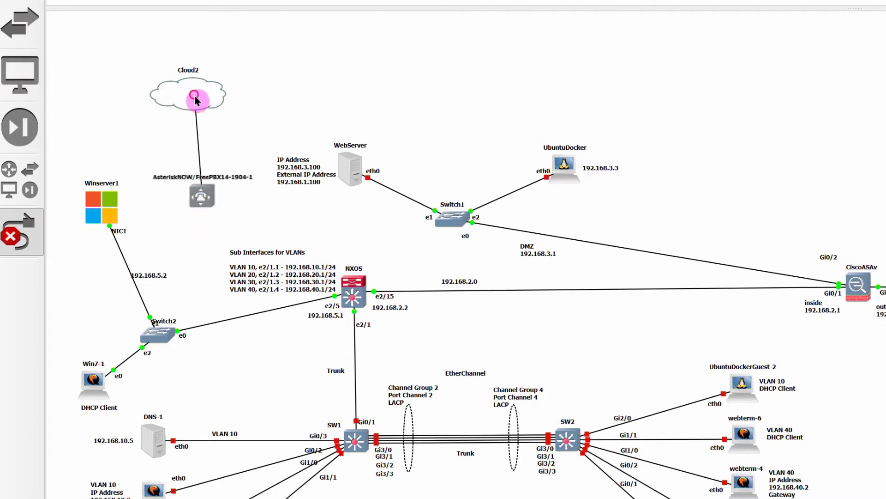
click(207, 109)
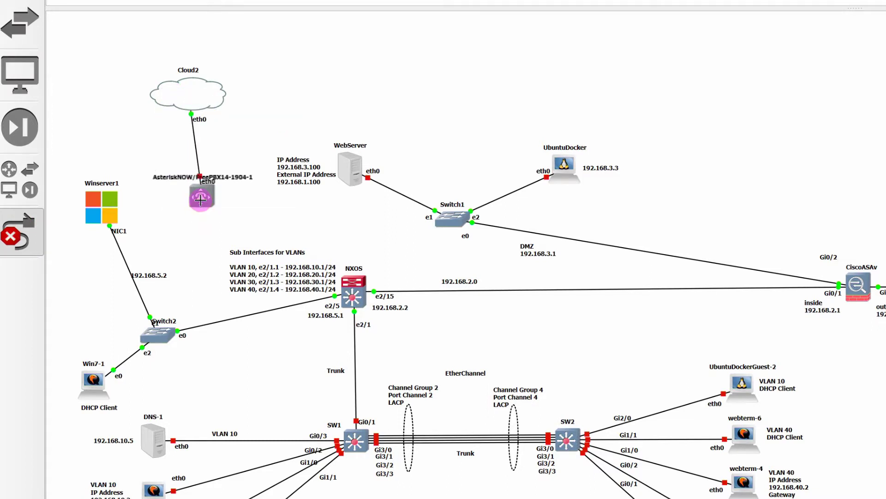
Start the FreePBX node from its context menu
right_click(200, 200)
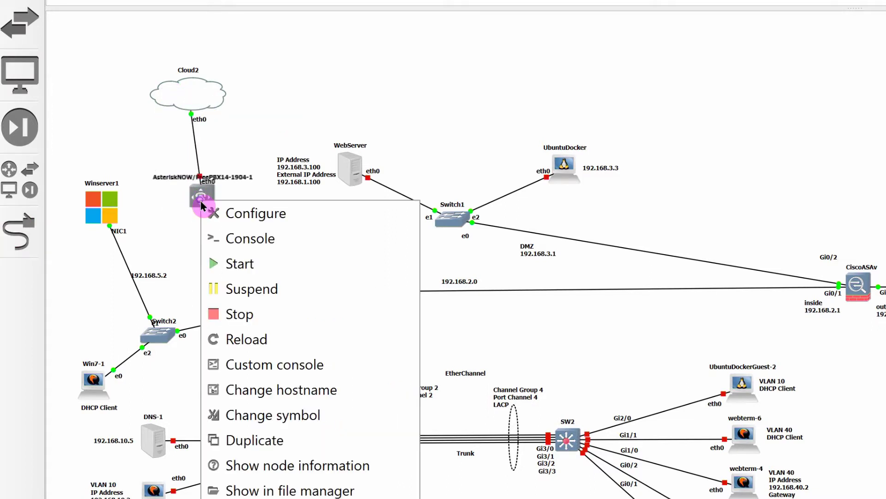
click(236, 264)
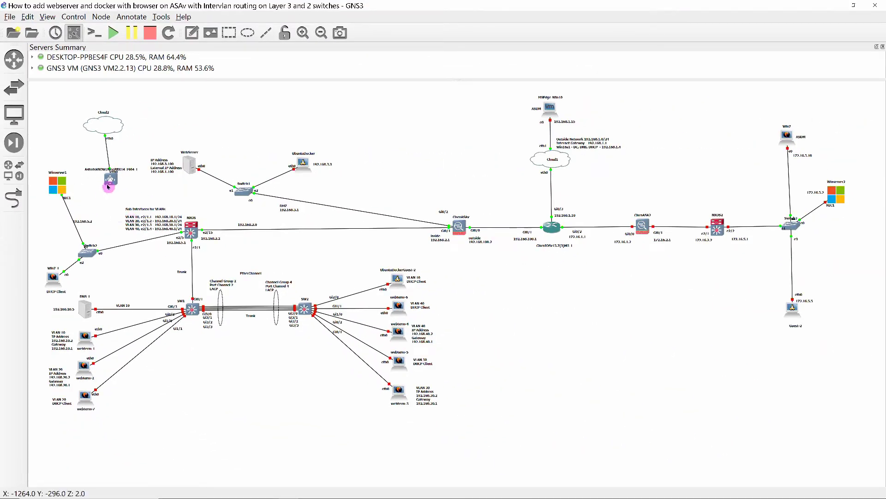
right_click(110, 180)
Open the node's console and launch the FreePBX 14 (Asterisk 13) graphical installation with VGA output
click(127, 200)
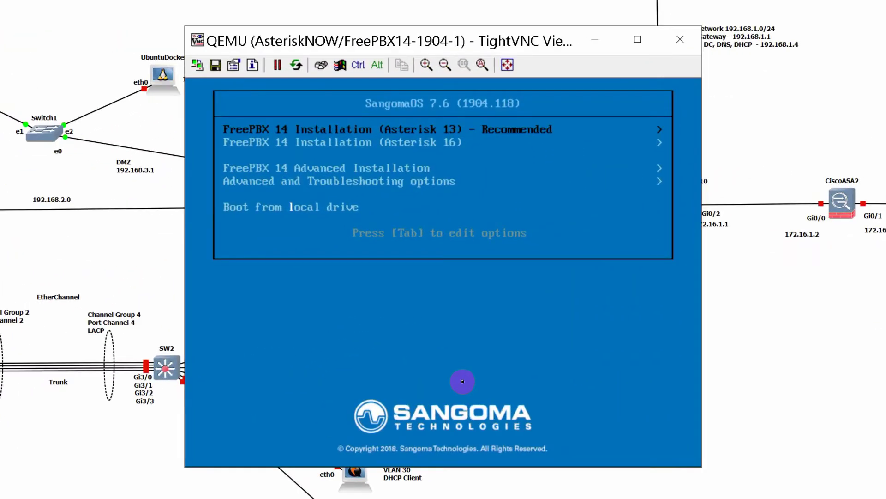
key(Return)
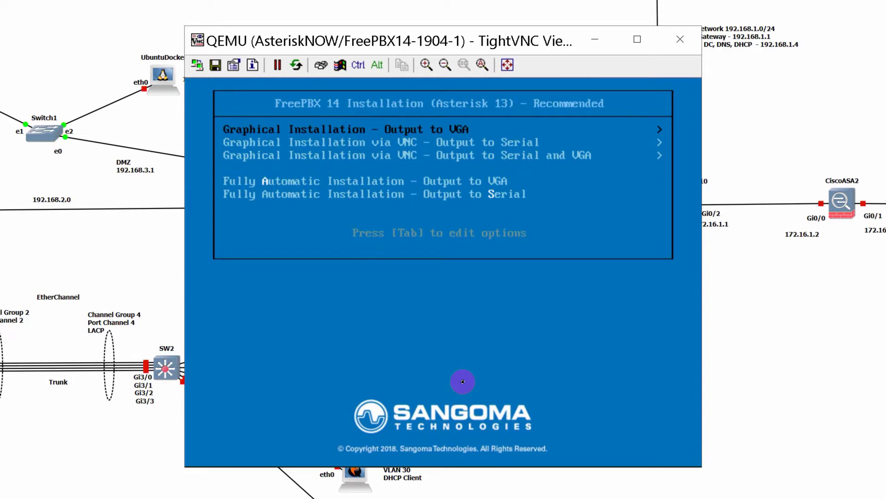
key(Return)
key(Return)
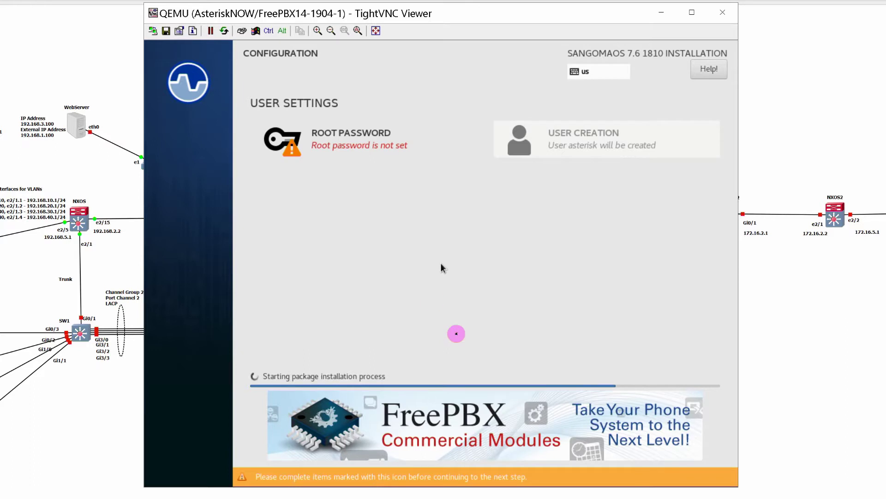
Set the installer's root password and accept the weak-password warning
click(309, 141)
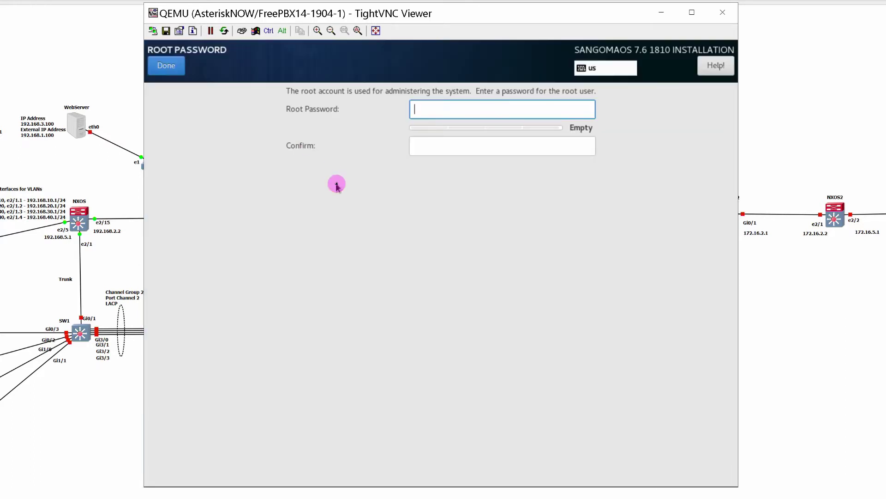
text(•••)
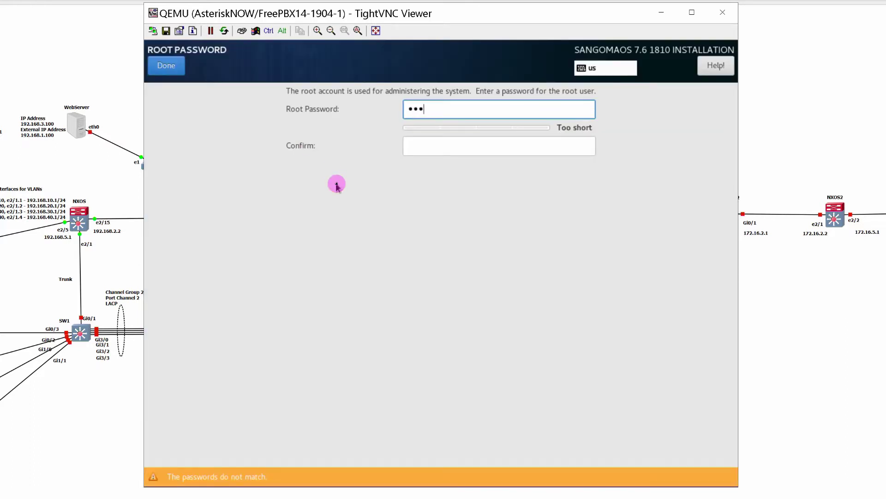
text(•••)
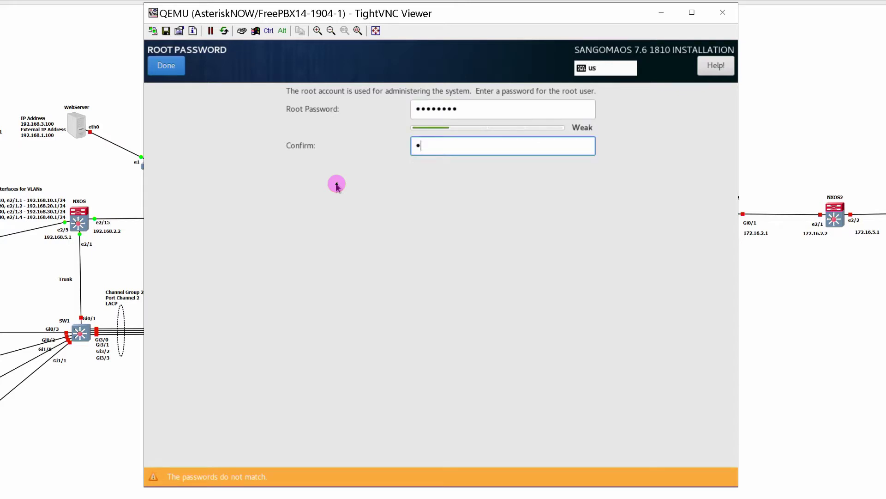
text(••••••••)
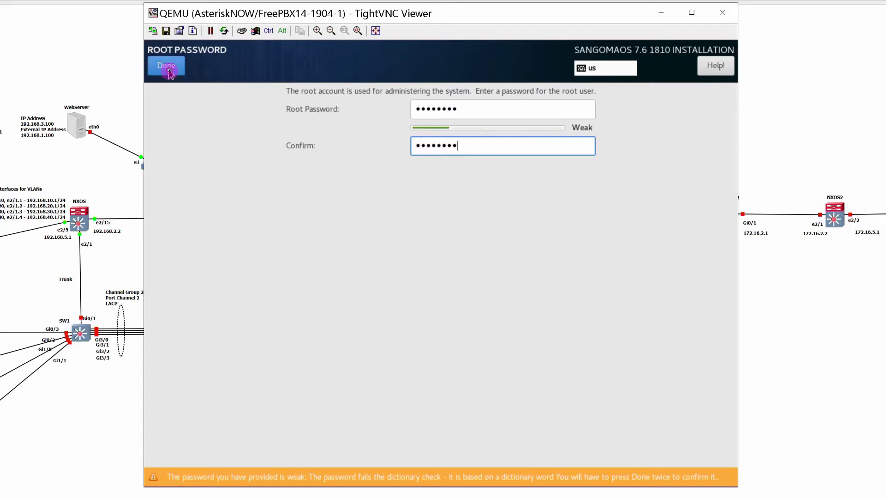
click(167, 66)
click(167, 66)
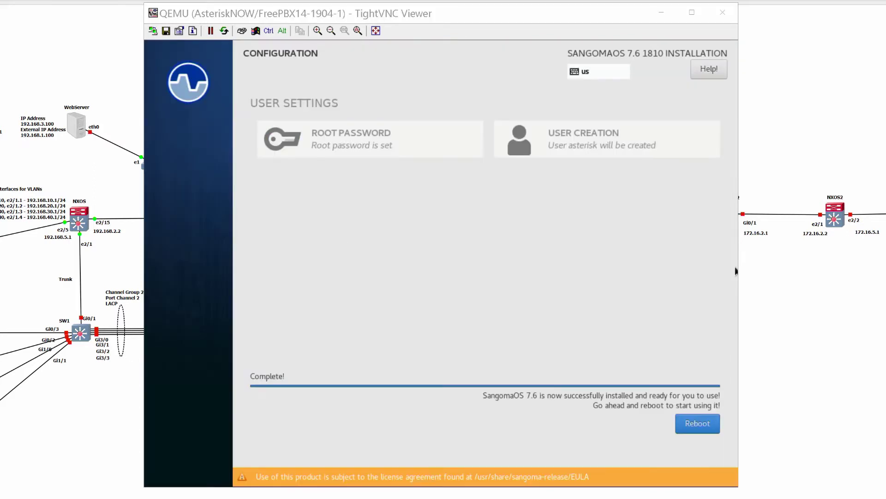
Reboot the installed system, log in as root at the console, then switch to Firefox
click(694, 428)
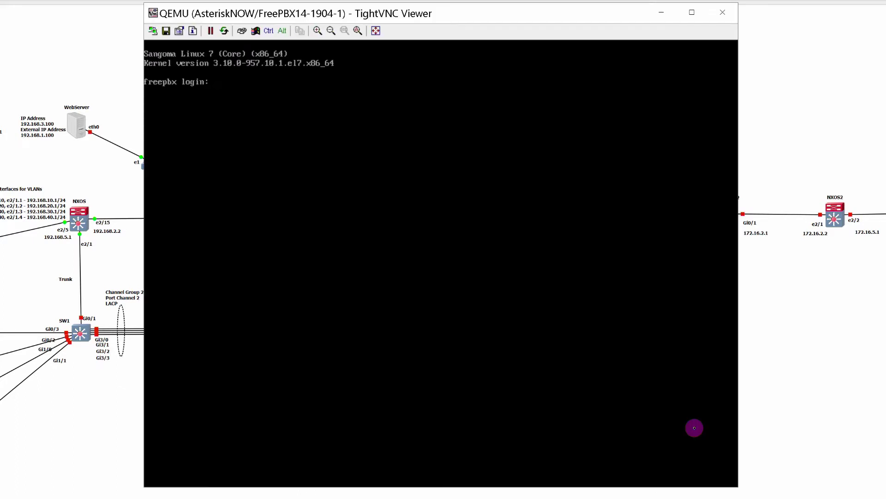
text(root)
key(Return)
key(Return)
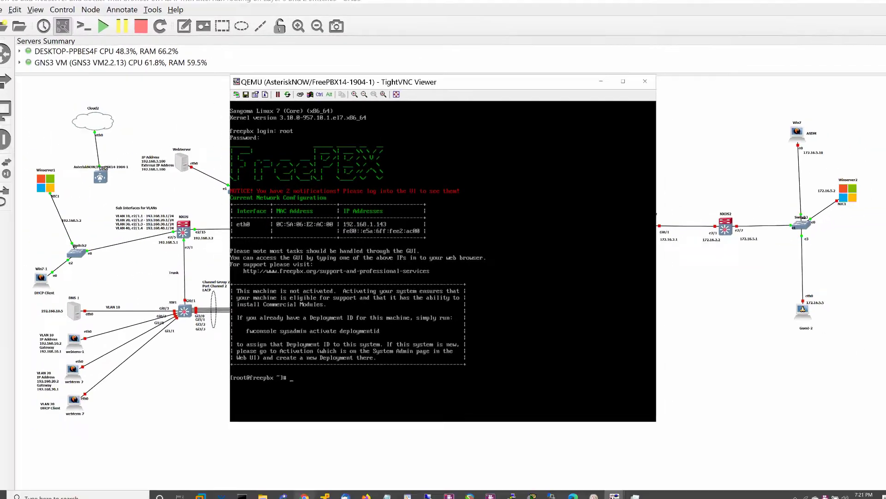
click(367, 496)
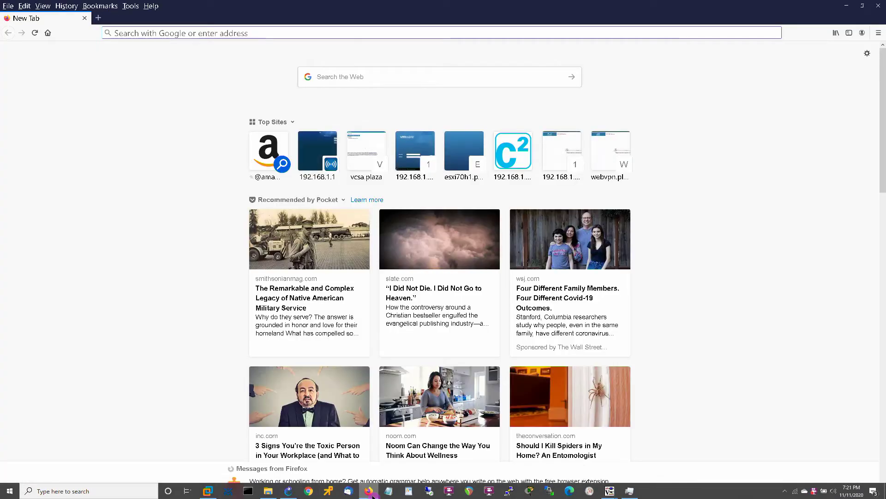
text(http://1)
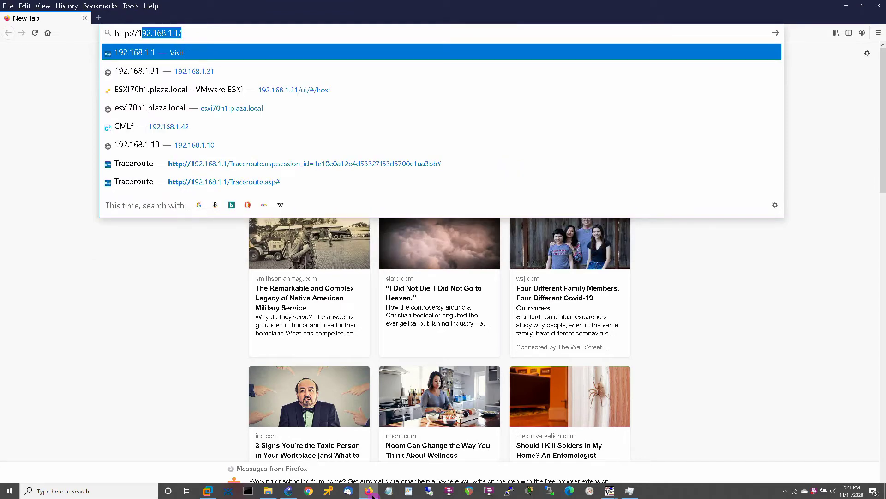
text(92.168.1.1)
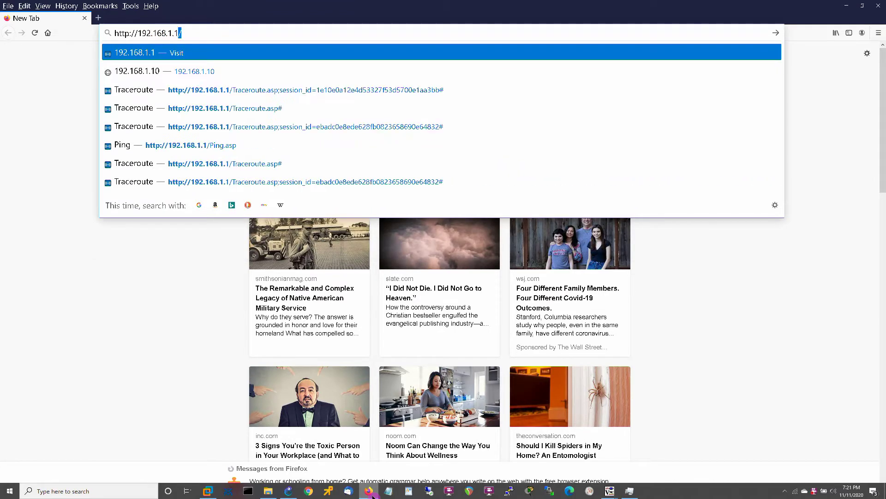
text(43)
key(Return)
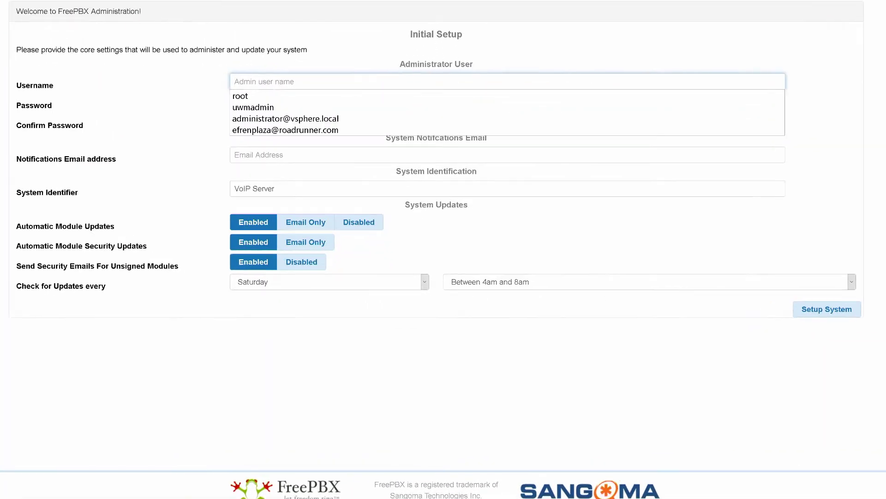
Enter admin username root and its password, saving the login in Firefox
click(241, 97)
click(240, 102)
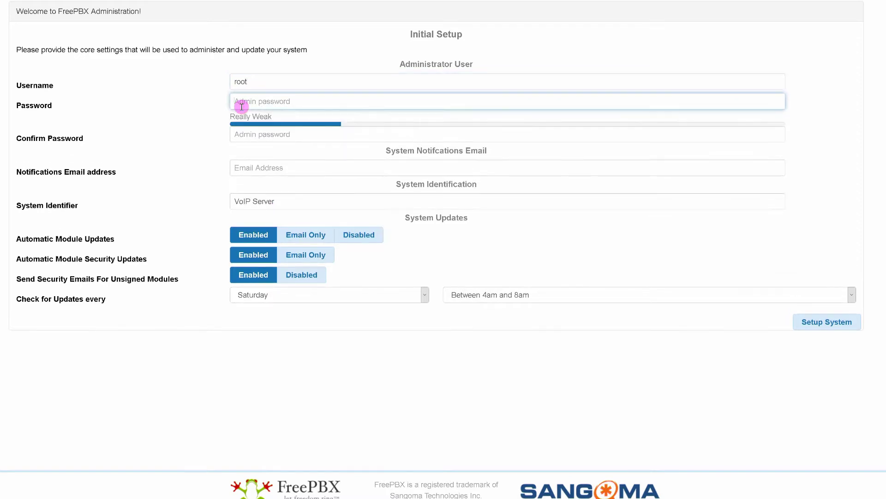
text(••••••••)
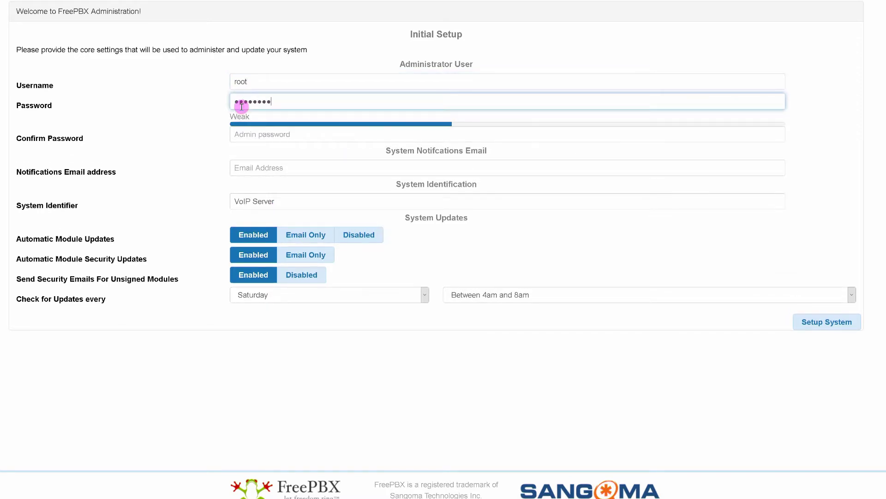
key(Return)
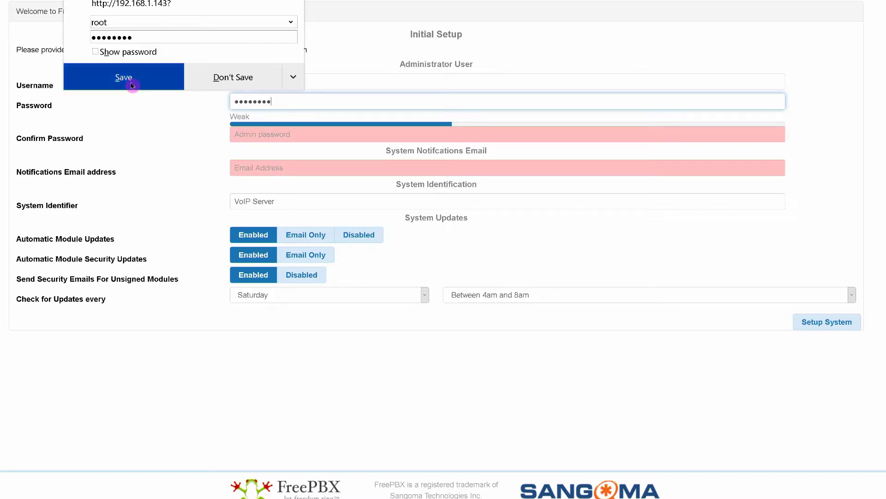
click(132, 86)
Confirm the password, fill in the notifications e-mail, and run Setup System
click(235, 139)
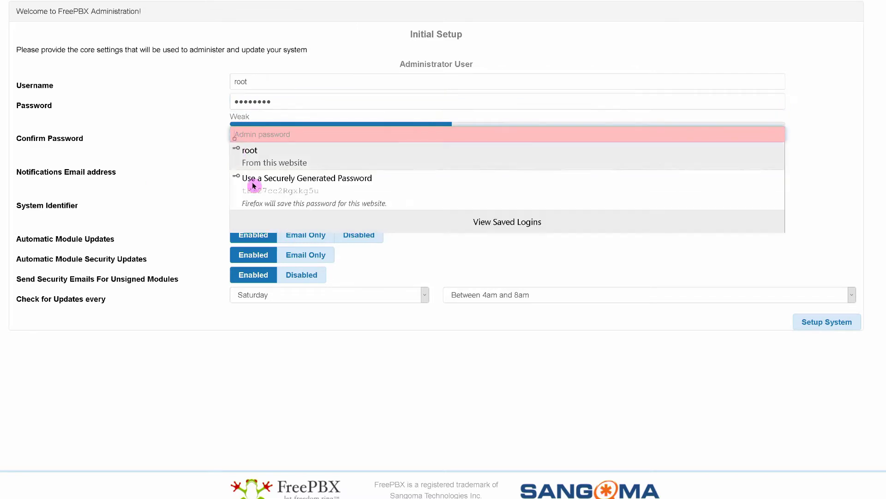
text(••••••)
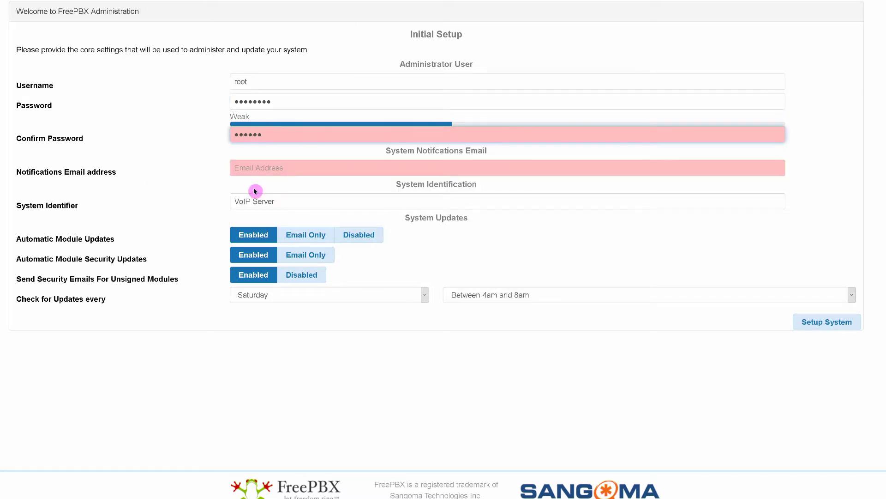
text(••)
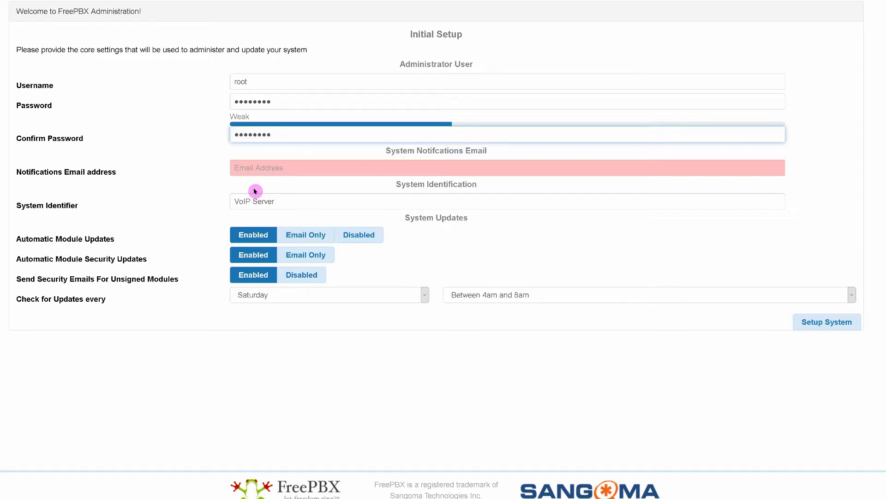
key(Tab)
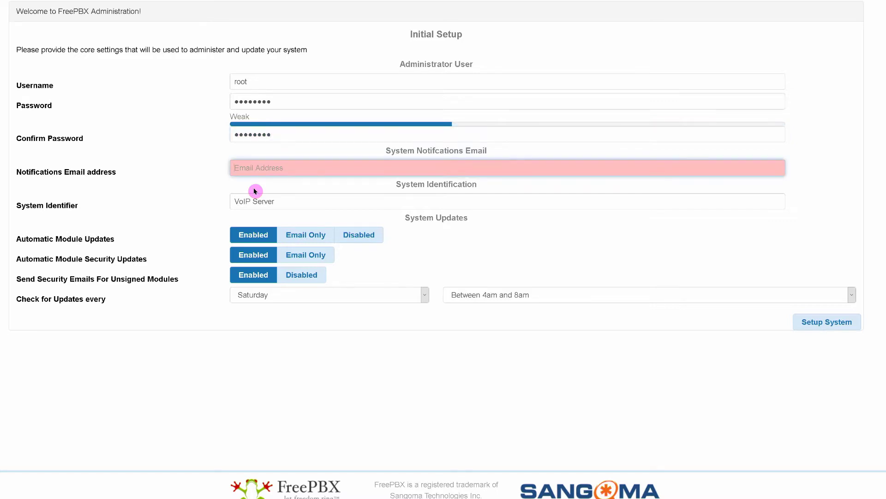
text(efren)
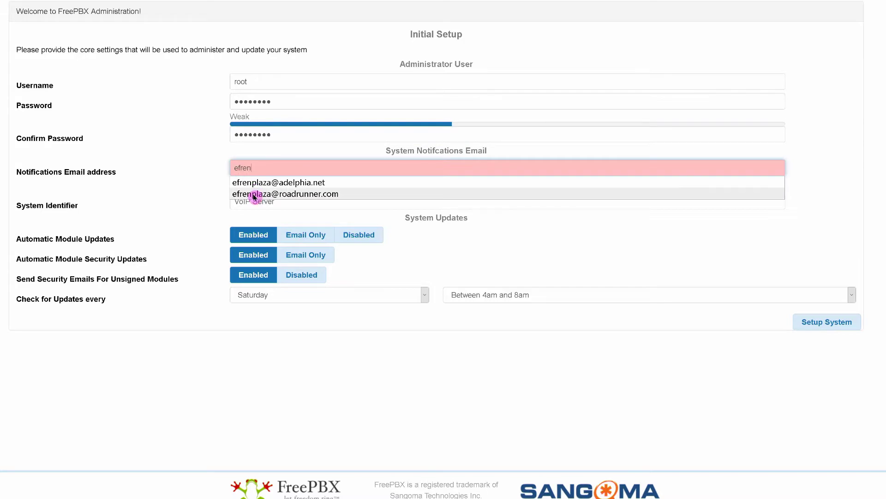
click(254, 193)
click(824, 323)
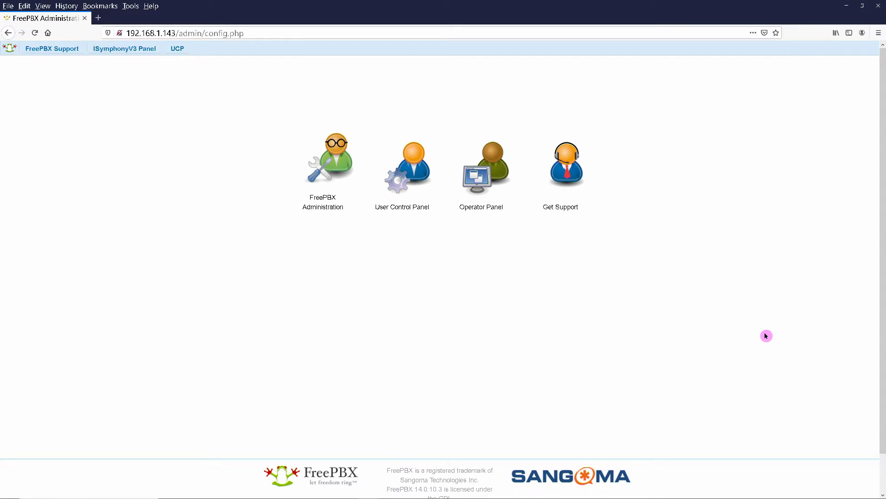
Log in to FreePBX Administration as root using the saved login
click(332, 173)
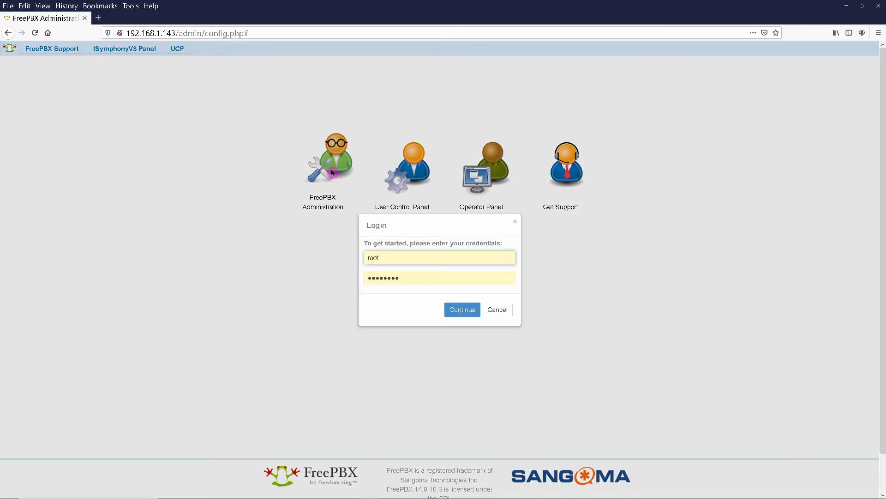
click(395, 260)
click(390, 270)
click(399, 278)
click(458, 313)
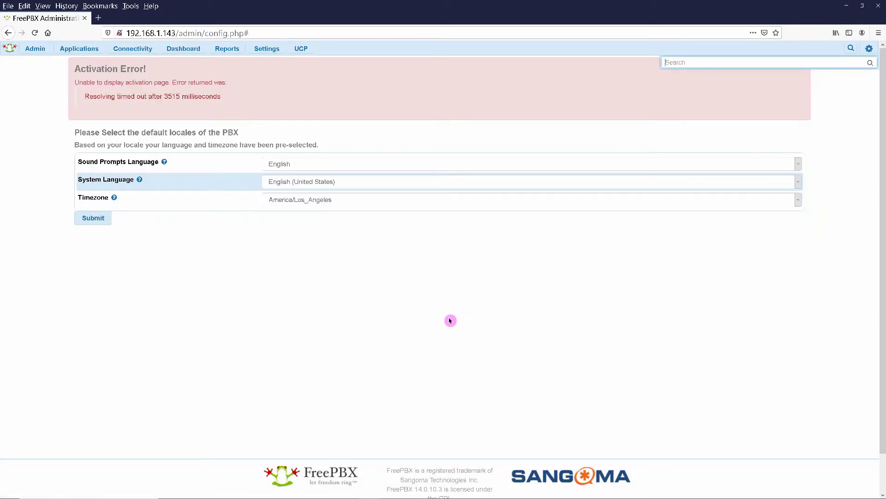
Submit the default locales, abort the Smart Firewall setup, and resend the page request
click(92, 218)
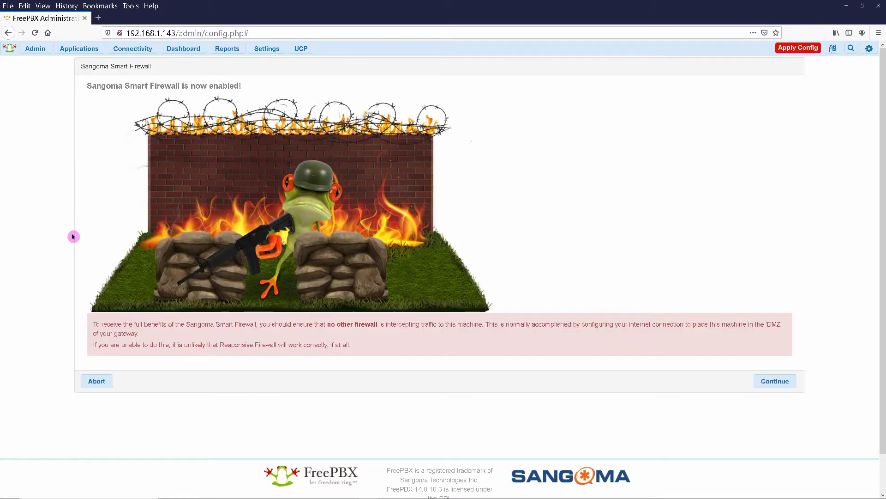
click(102, 381)
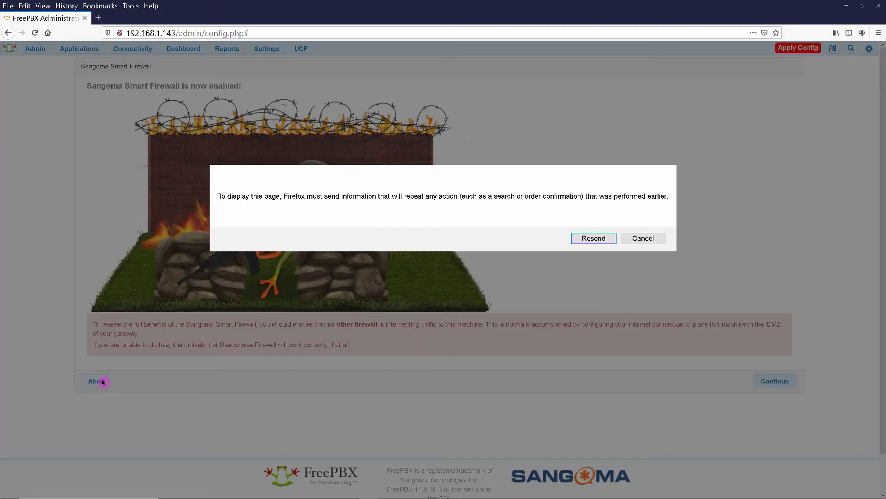
click(592, 239)
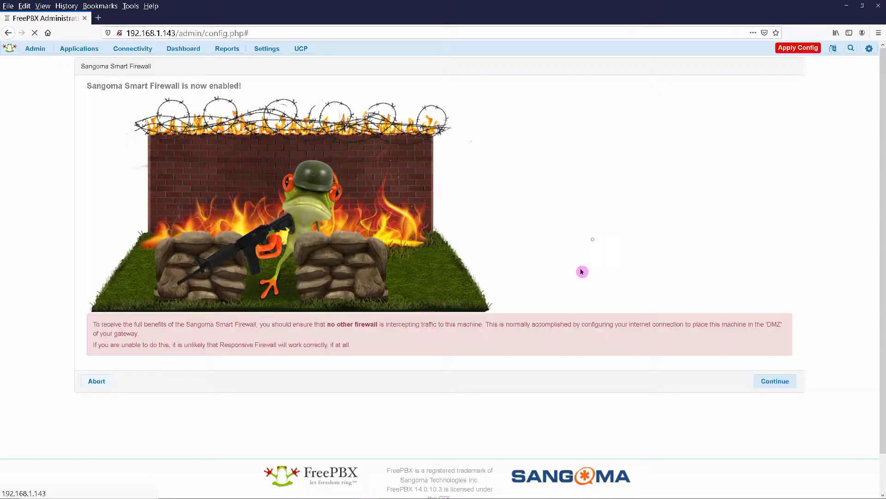
scroll(537, 404, down, 1)
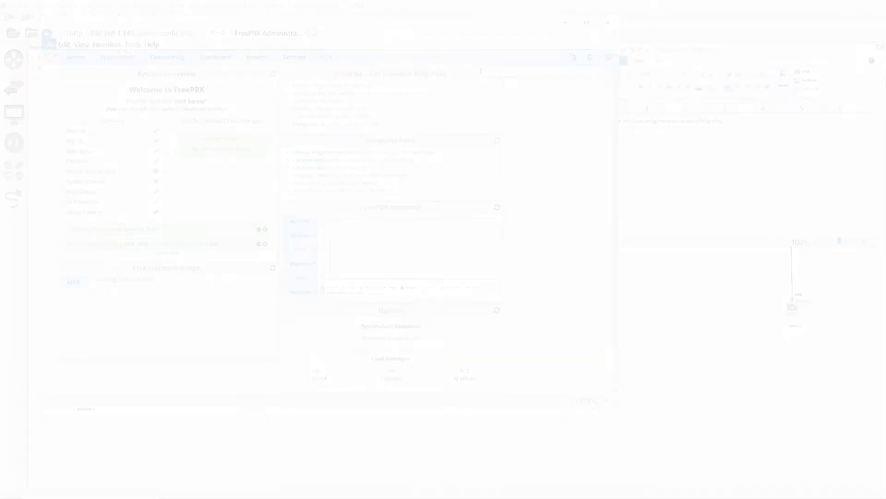
Open Admin > System Admin, go to Activation, and begin activating the machine
click(73, 57)
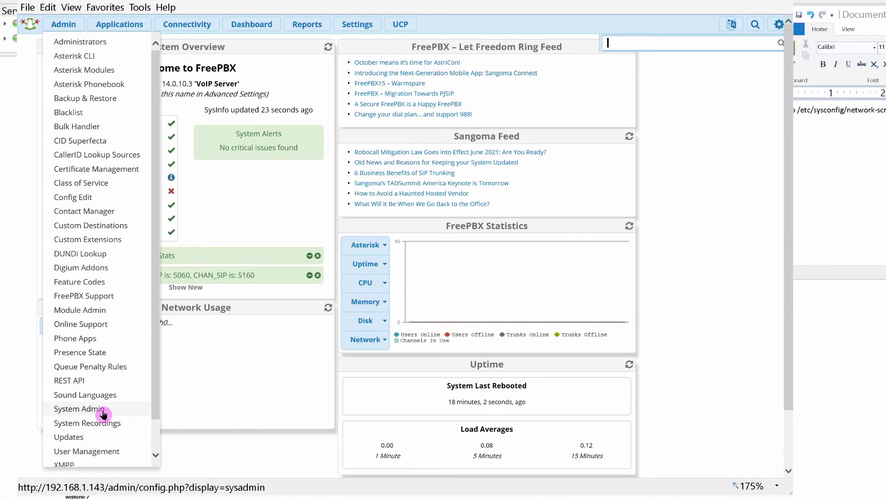
click(103, 409)
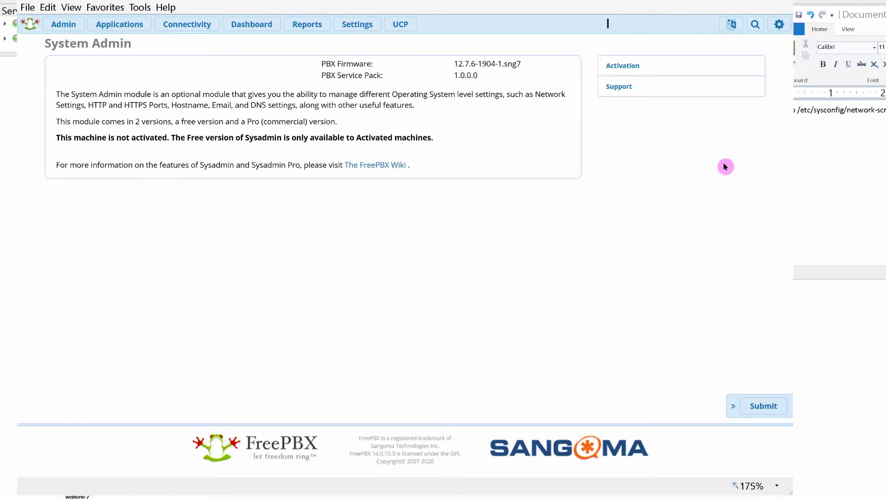
click(629, 70)
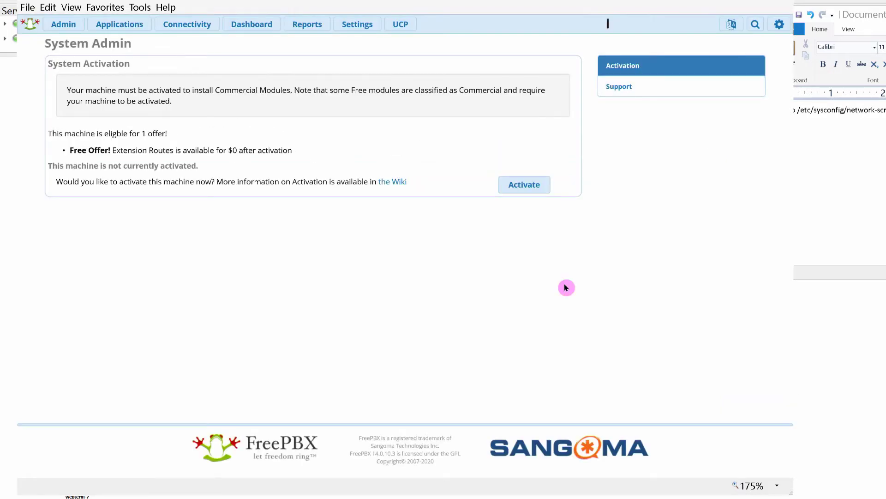
click(511, 185)
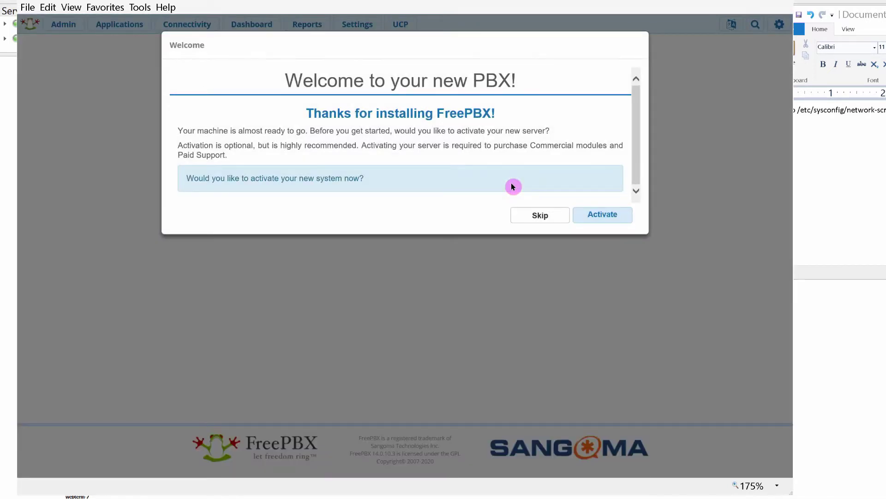
Choose Activate, then enter the portal account e-mail, first name, and password twice
click(595, 215)
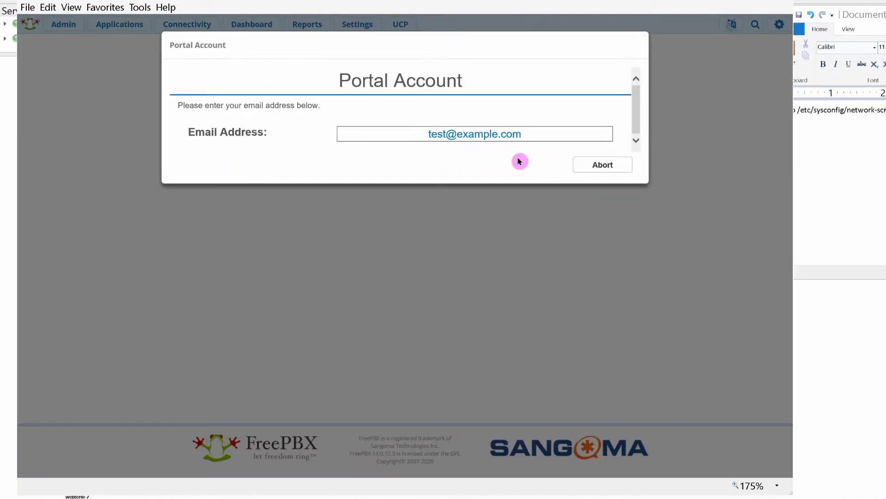
click(402, 138)
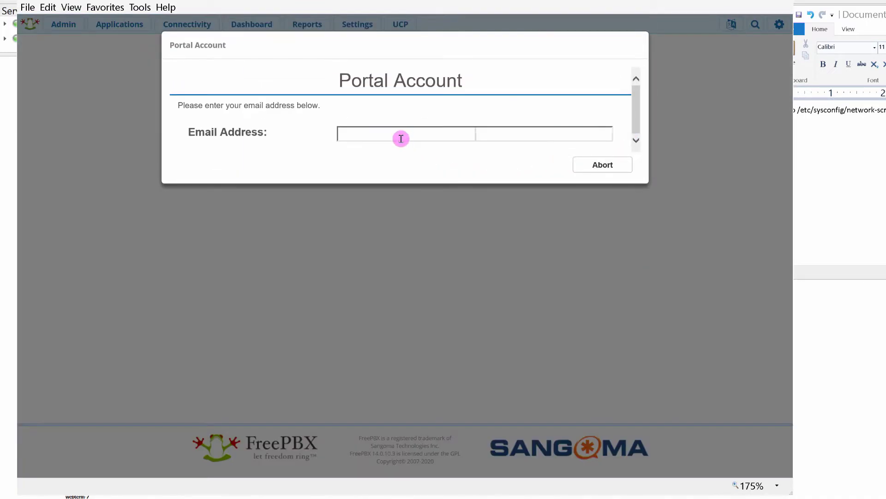
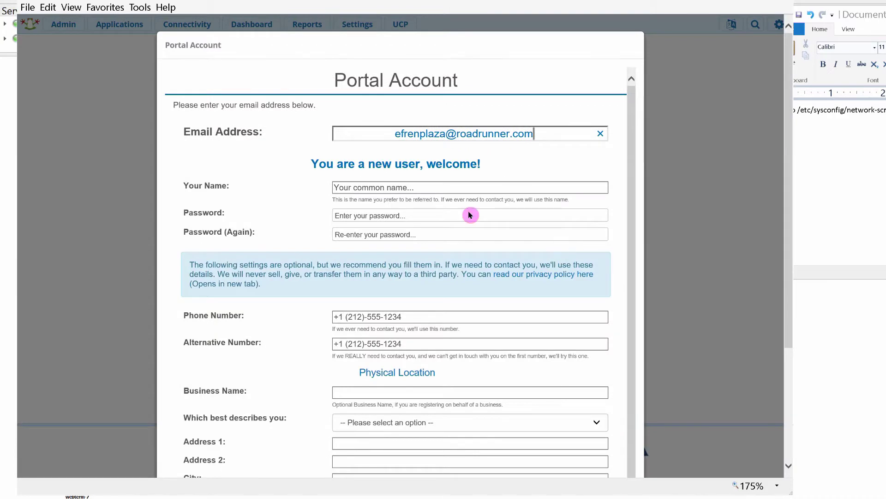
click(367, 188)
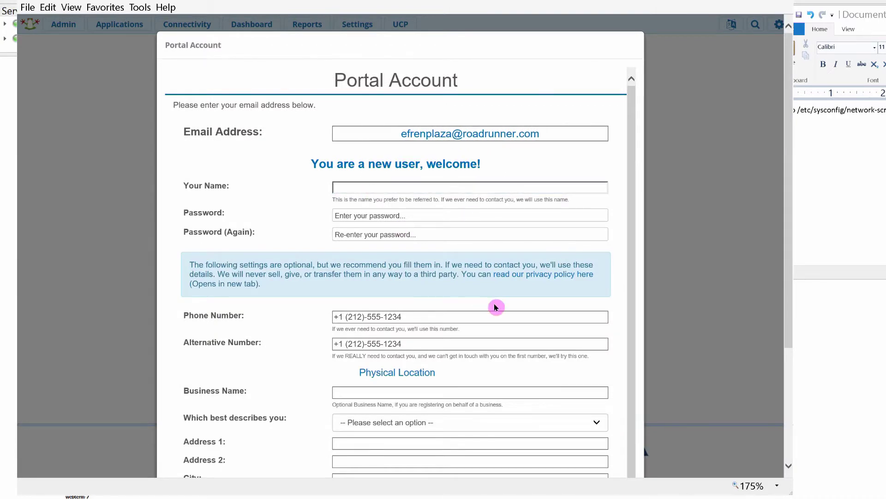
text(Efren)
key(Tab)
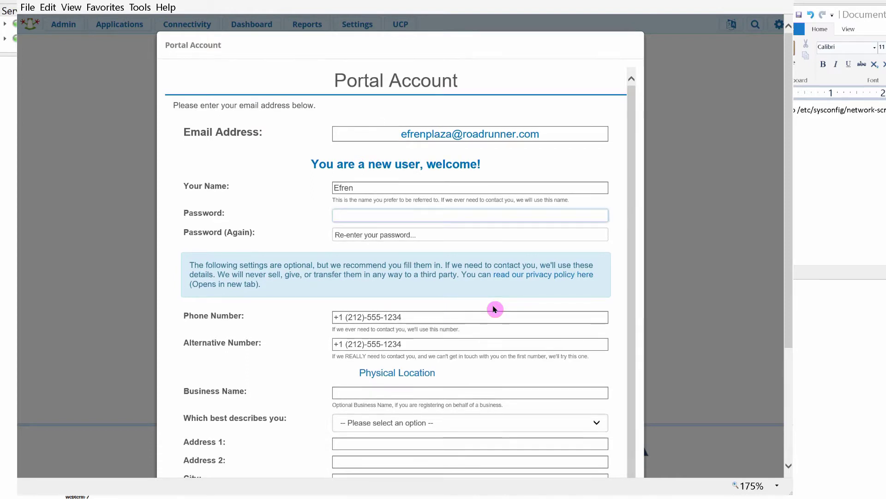
text(••••••••••)
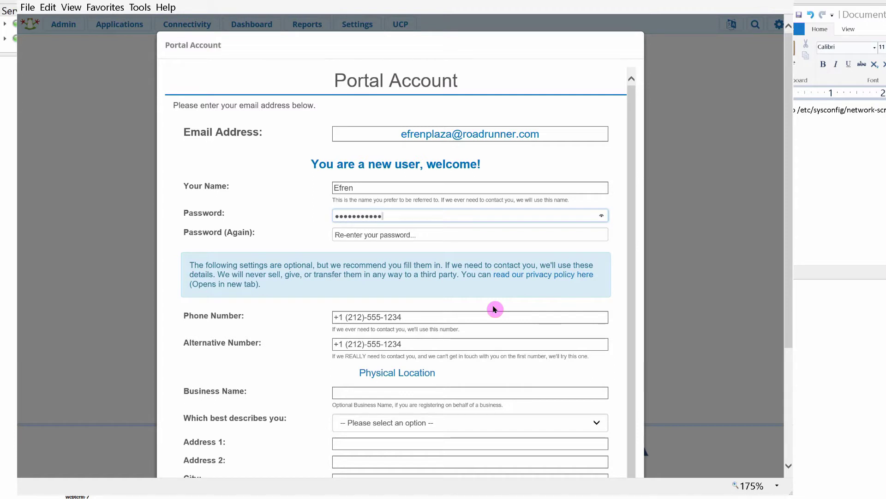
key(Tab)
text(•••)
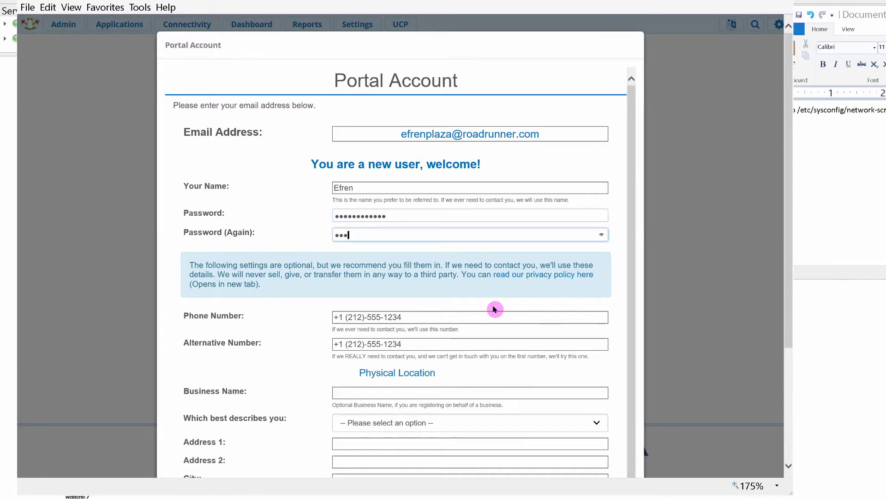
text(•••••••)
Set the account type to reseller/consultant/integrator and decline Sangoma marketing emails
scroll(531, 304, down, 3)
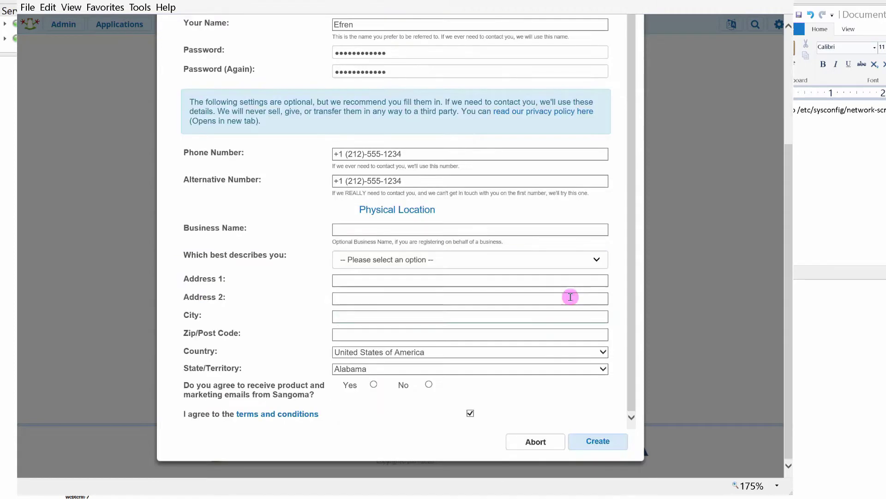
click(593, 259)
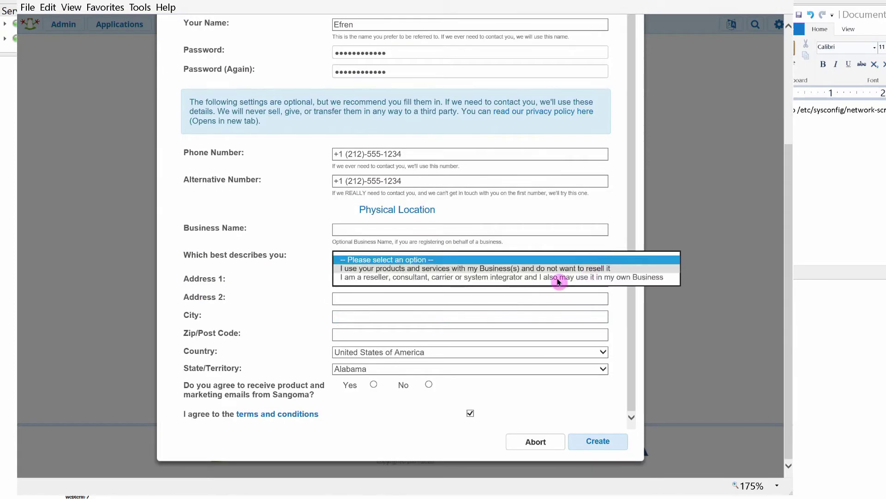
click(405, 277)
click(429, 385)
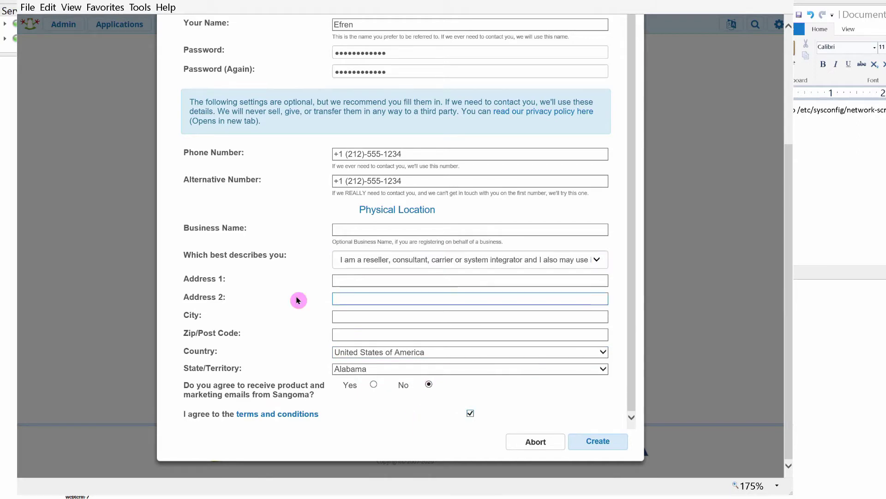
Fill in the contact phone number and business name
click(434, 153)
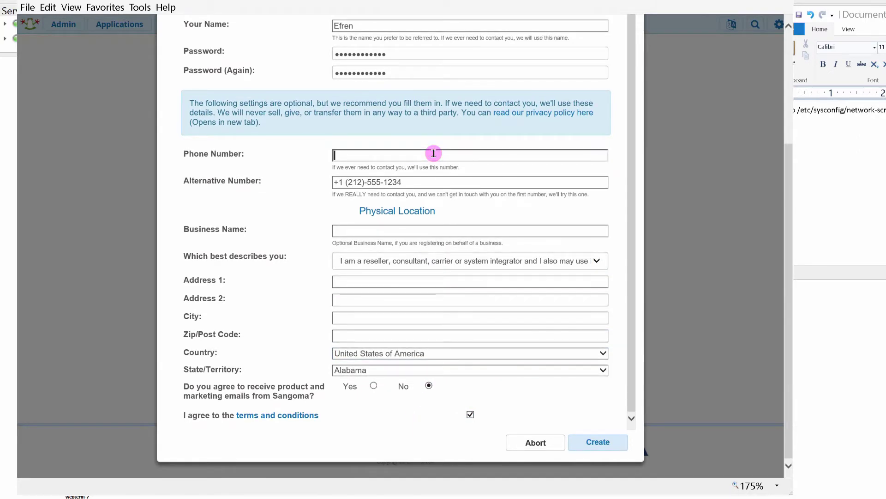
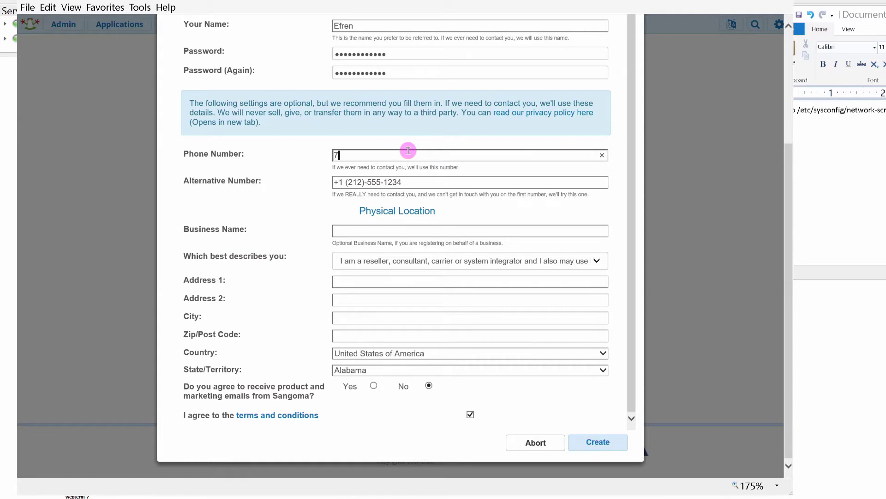
click(345, 229)
text(P)
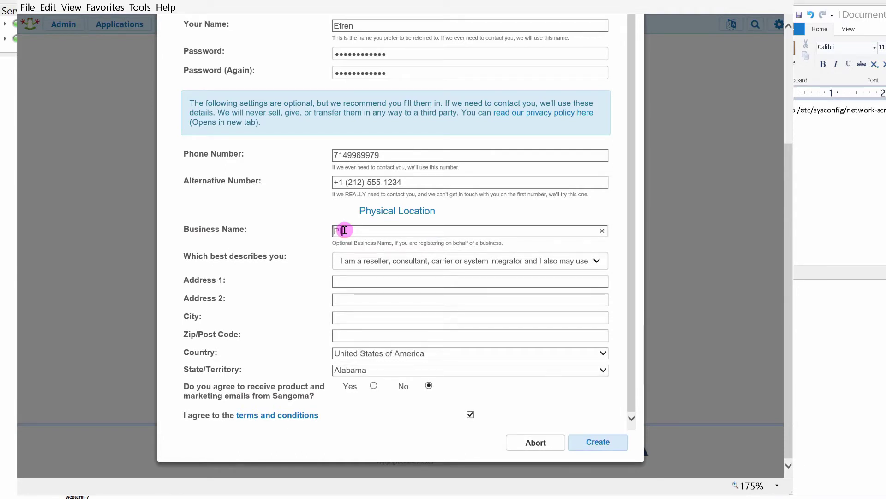
text(laza)
Enter the street address, city and zip, choose California, and create the account
click(353, 283)
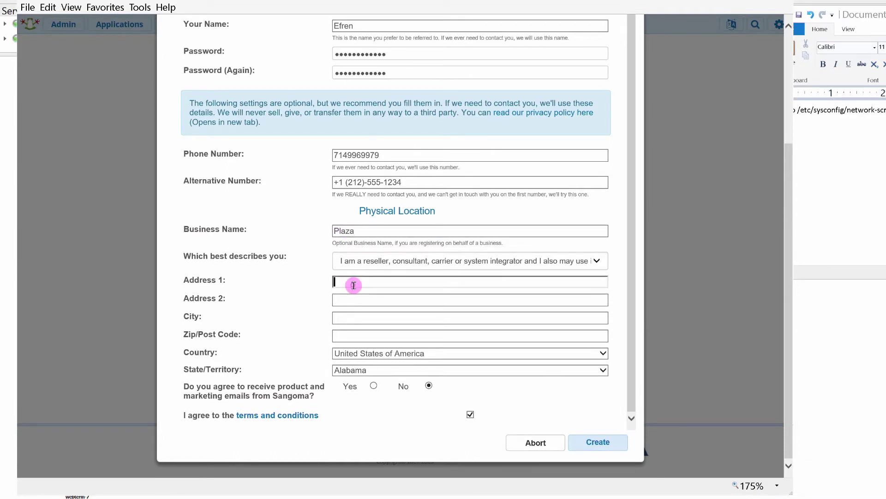
key(Tab)
key(Tab)
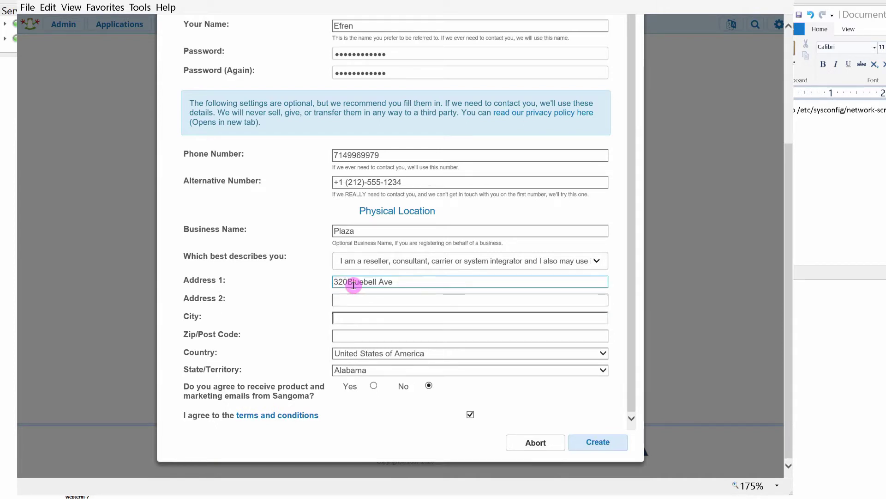
text(Placx)
text(ntia)
key(Tab)
text(9287)
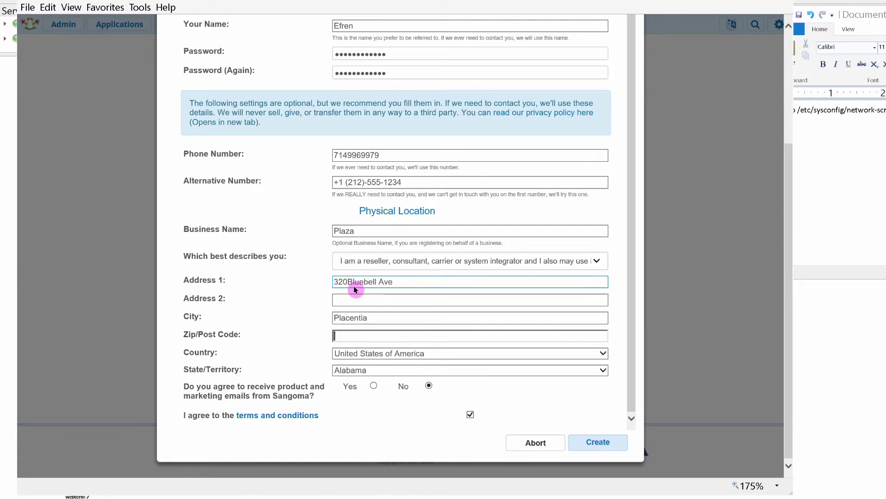
text(0)
click(433, 369)
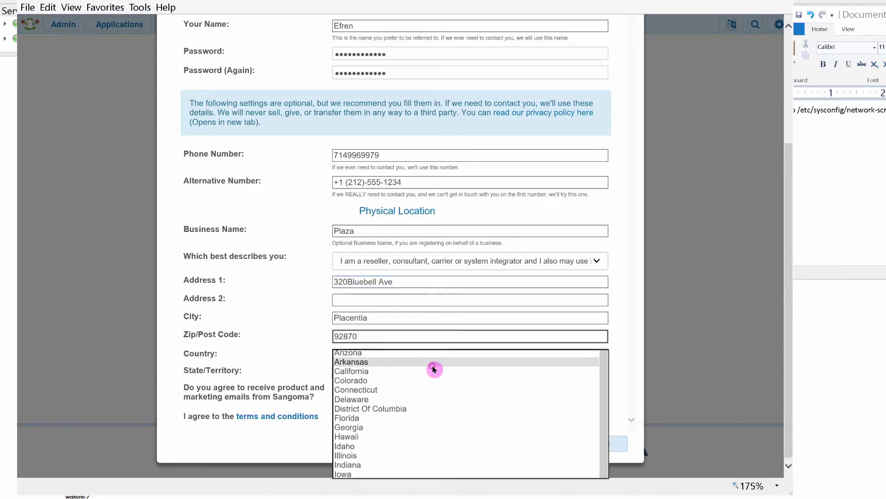
click(362, 370)
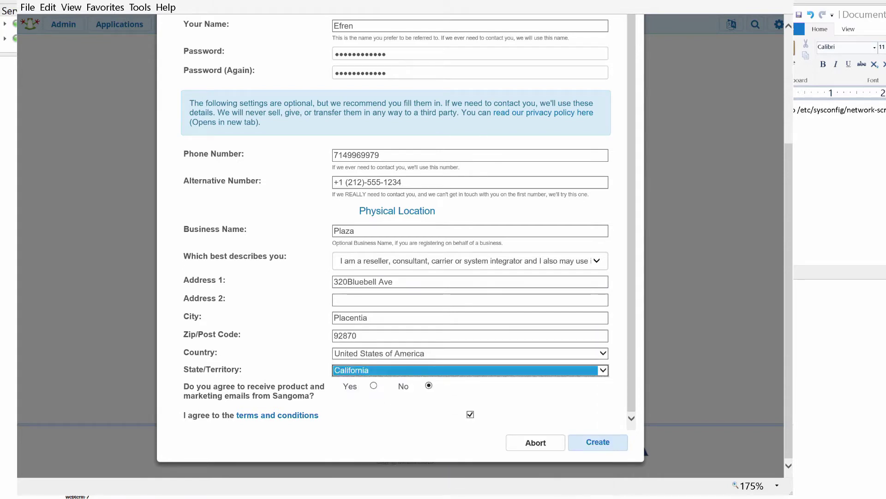
click(599, 442)
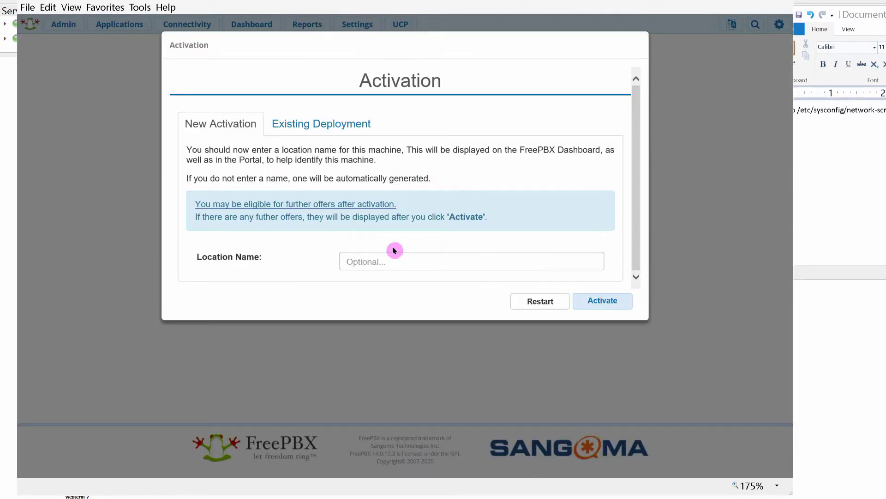
Activate the machine with location name 'Placentia CA' and skip both promotional offers
click(382, 260)
text(Plac)
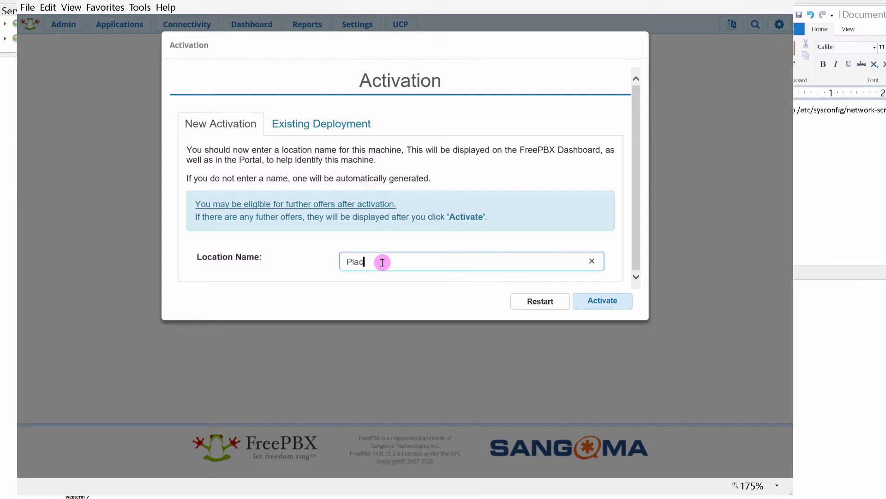
text(entia CA)
click(590, 304)
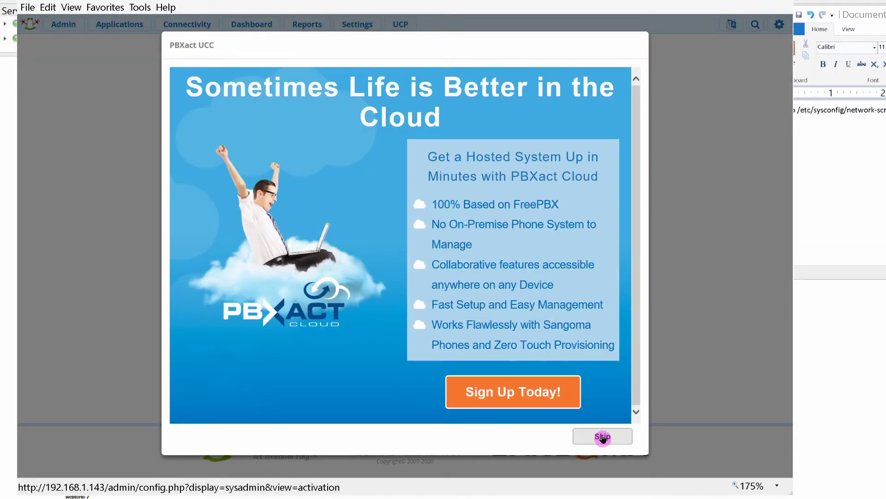
click(600, 436)
click(606, 457)
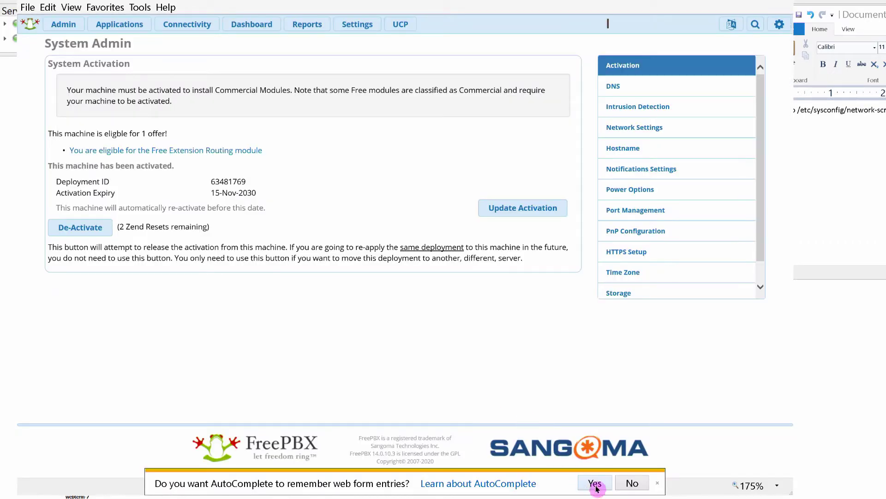
Decline saving form entries, then review the DNS, Intrusion Detection, Network Settings and Hostname pages unchanged
click(633, 482)
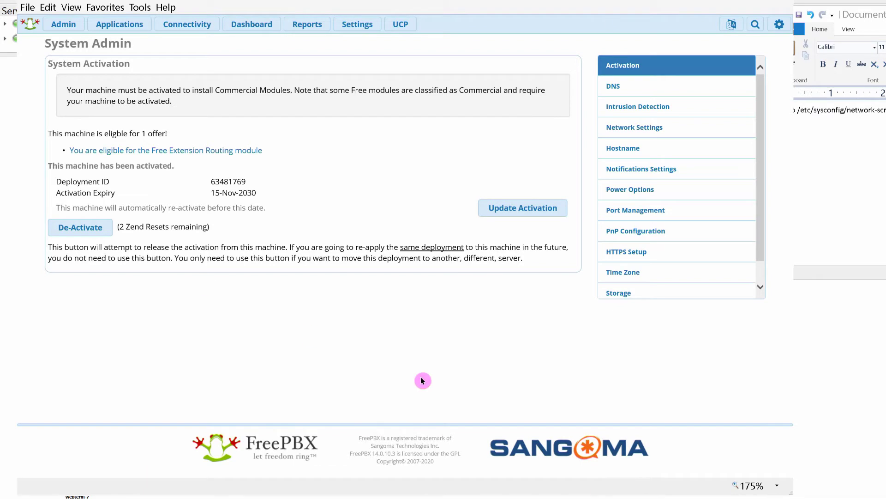
click(614, 87)
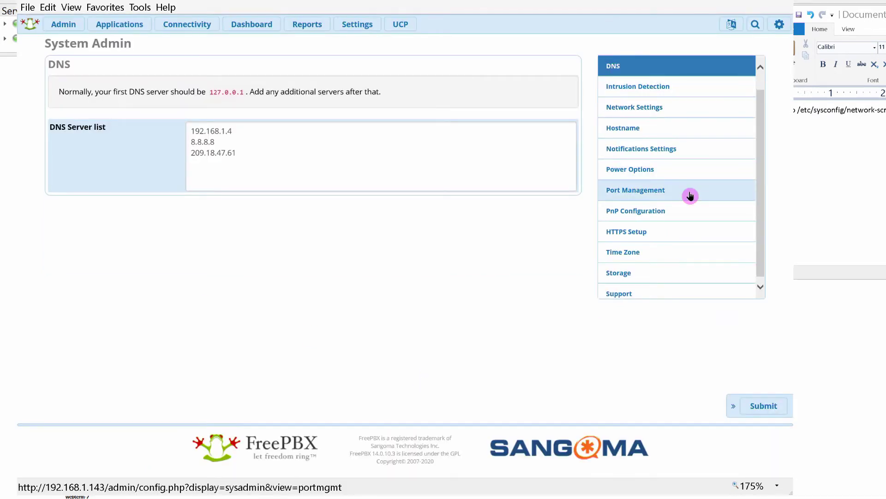
click(639, 91)
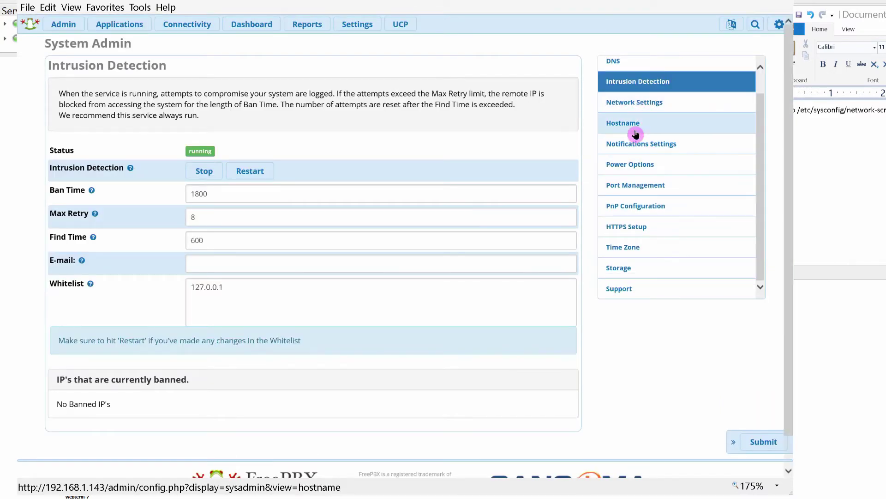
click(639, 107)
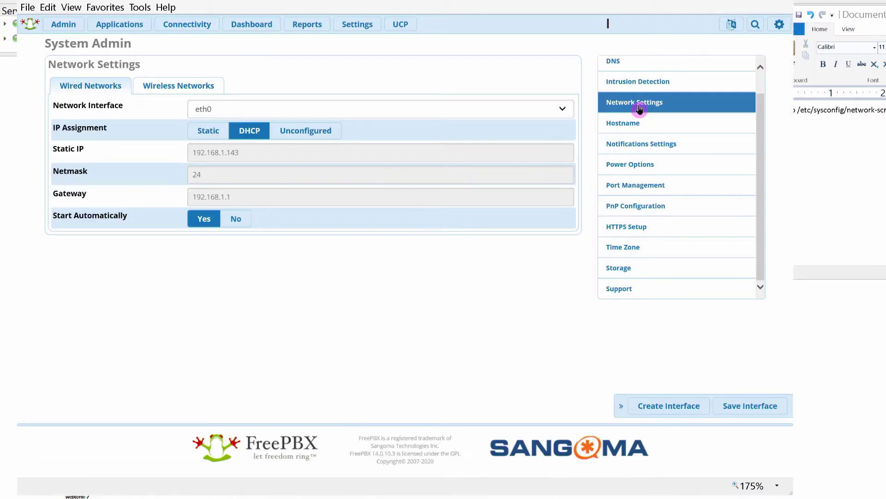
click(634, 129)
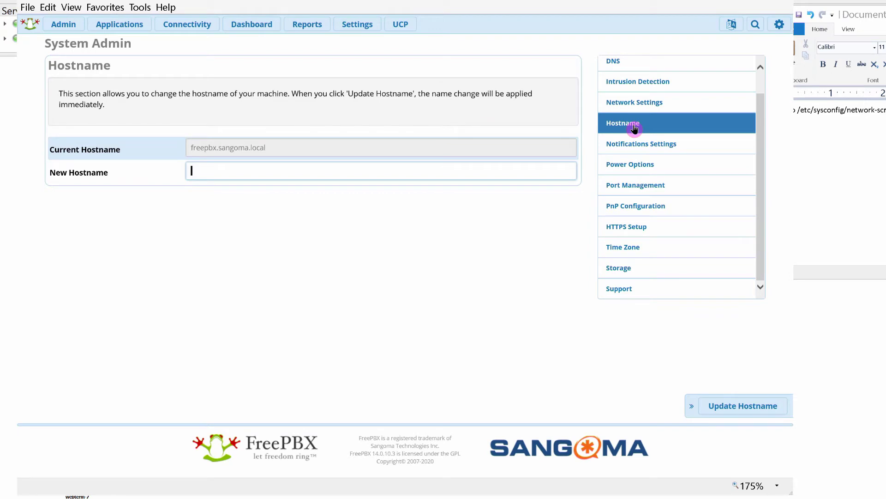
click(440, 235)
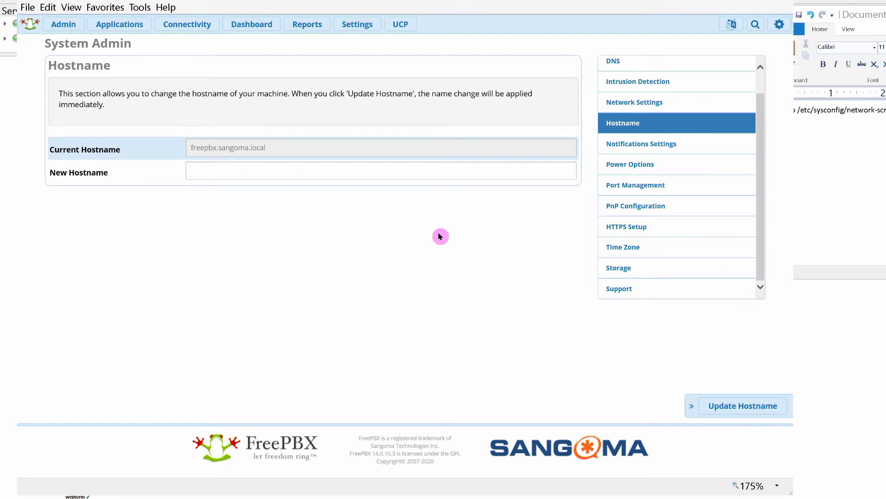
Review Notifications, Power Options, Port Management, PnP, HTTPS, Time Zone and Storage, ending on Support
click(609, 142)
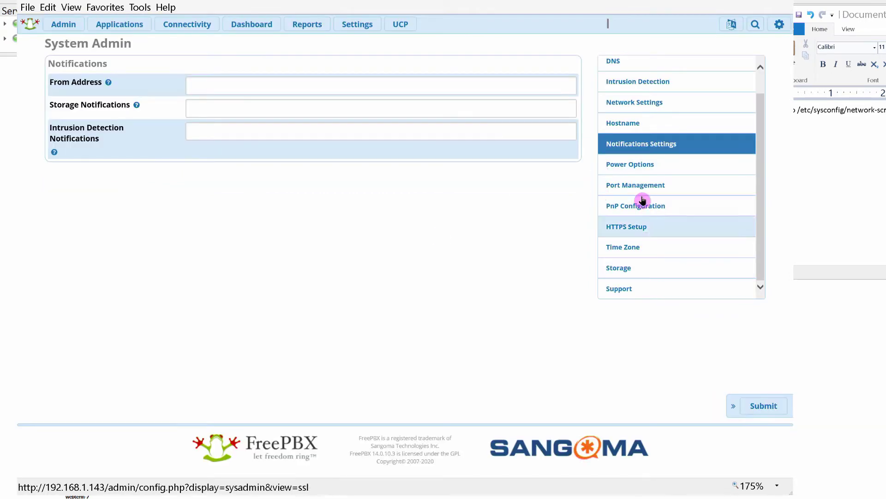
click(630, 166)
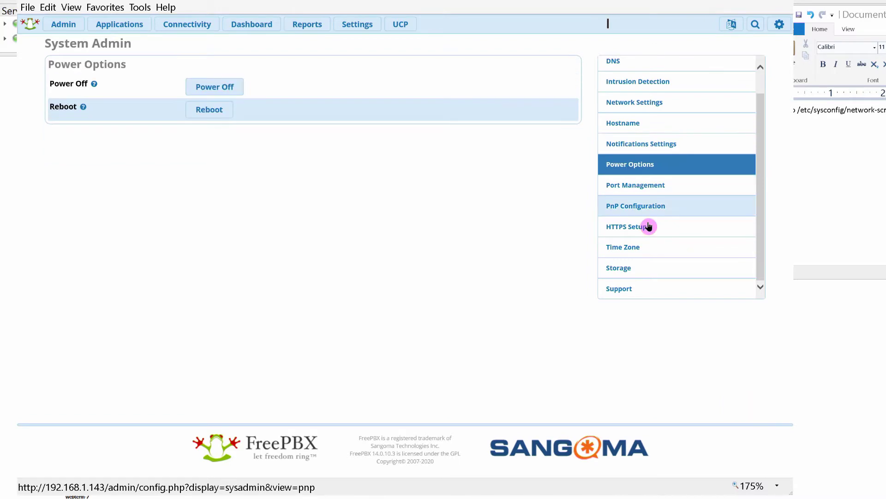
click(635, 188)
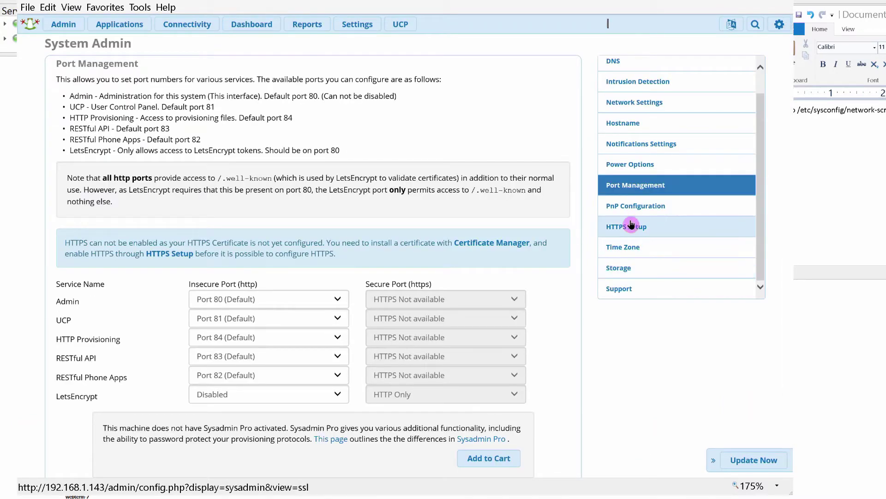
click(630, 206)
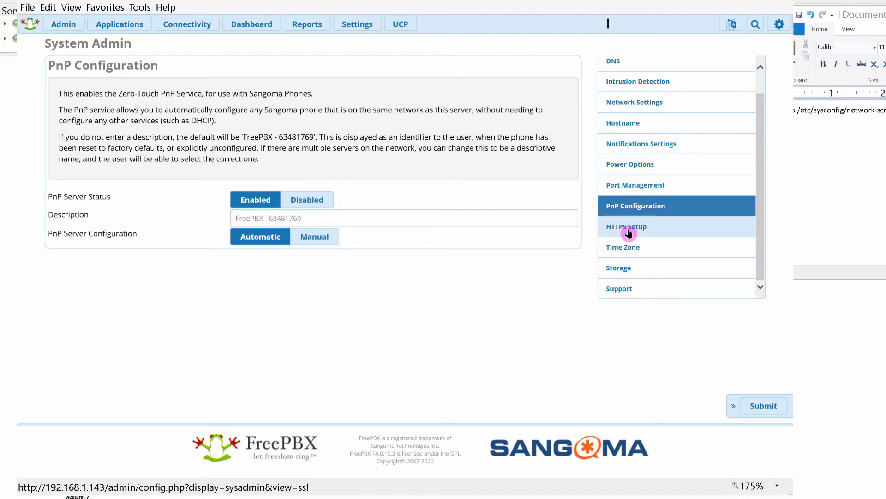
click(629, 233)
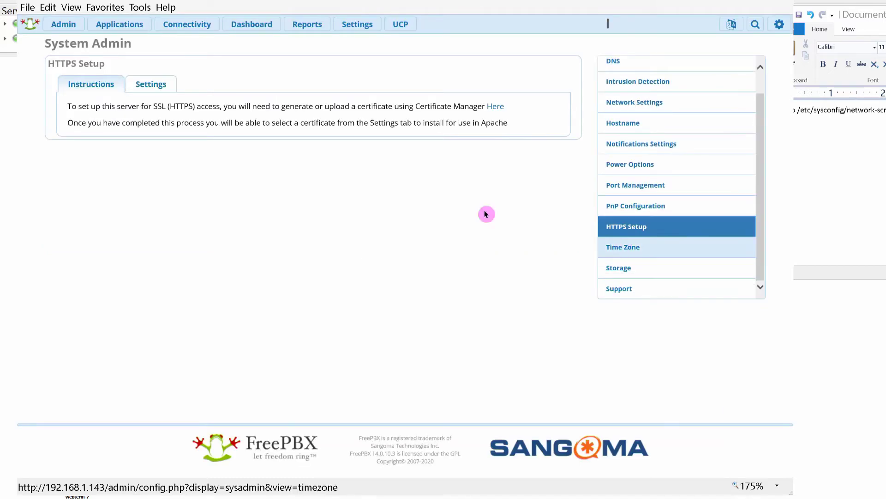
click(642, 254)
click(630, 274)
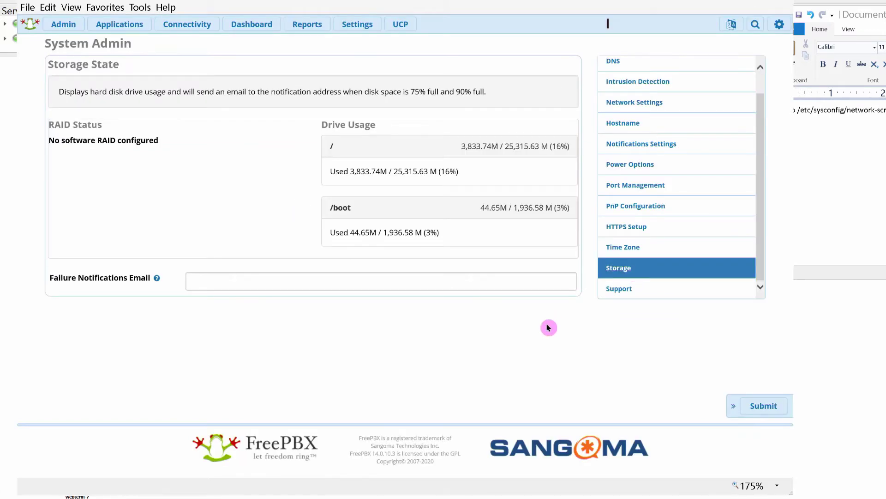
click(623, 290)
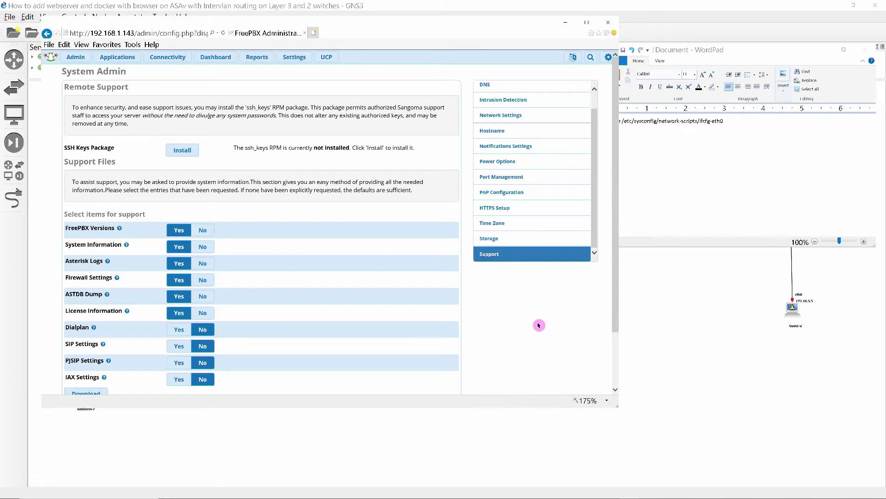
Open a TightVNC console to the AsteriskNOW/FreePBX node from the GNS3 topology
scroll(538, 325, down, 3)
scroll(550, 339, up, 3)
click(347, 458)
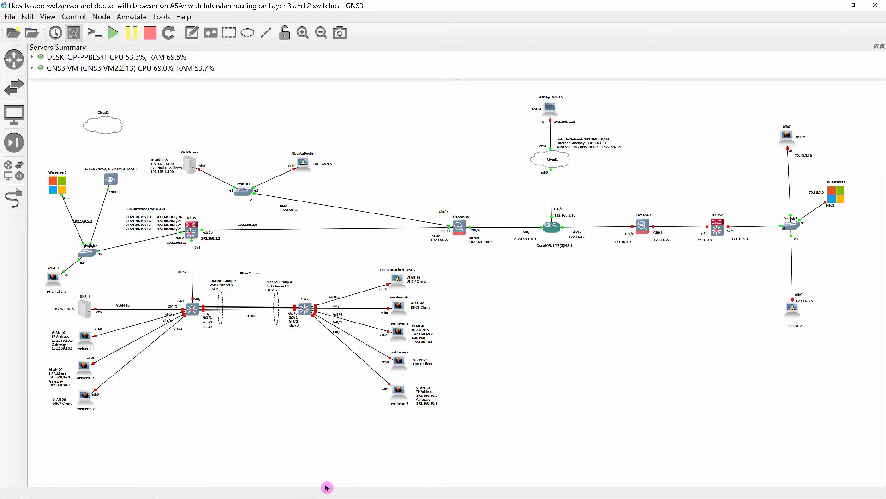
right_click(110, 179)
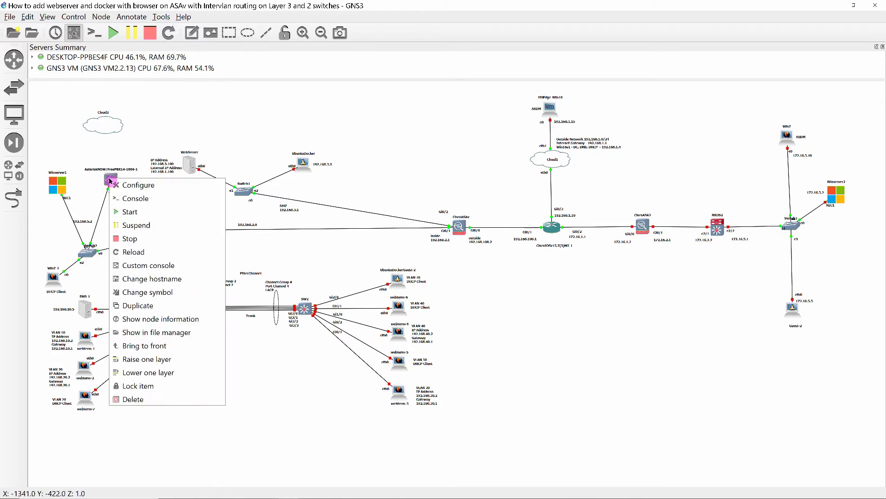
click(135, 198)
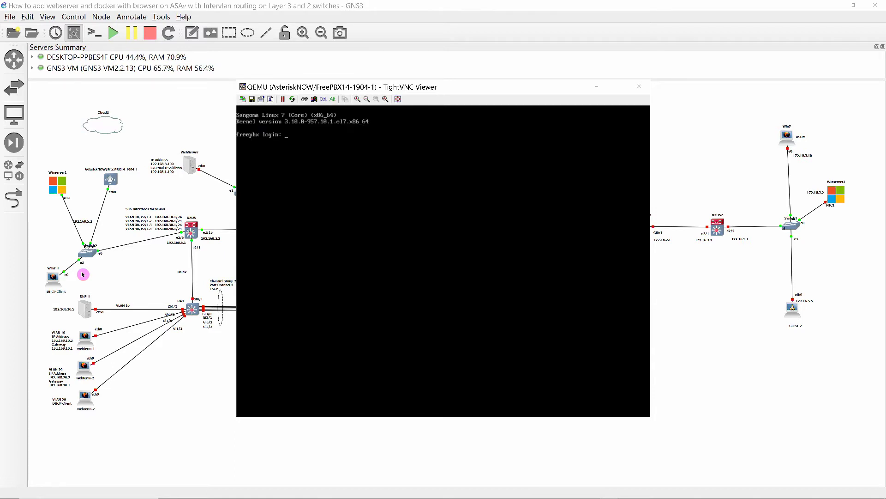
Log in as root and run yum update, confirming installation of the 301 package updates
text(t)
key(Return)
key(Return)
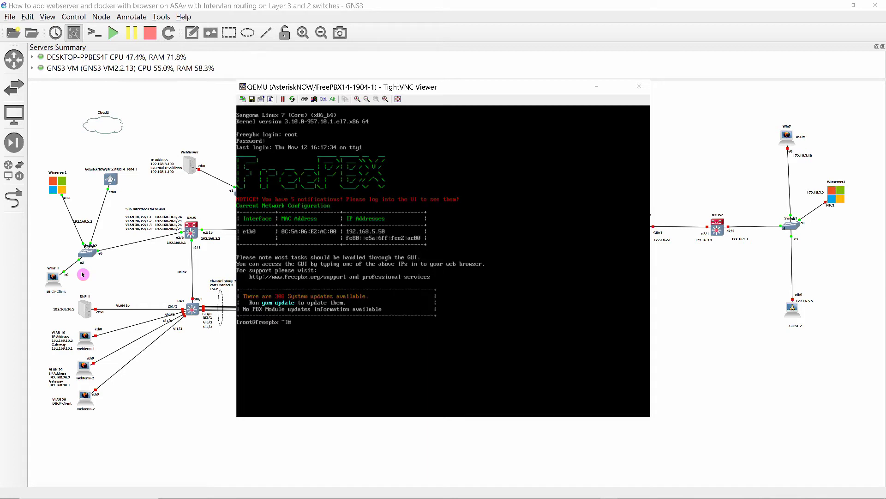
text(yum update)
key(Return)
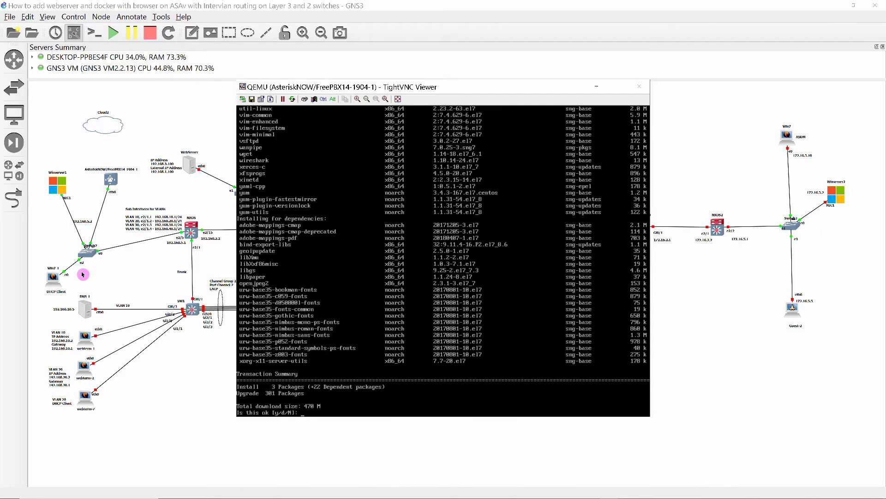
text(y)
key(Return)
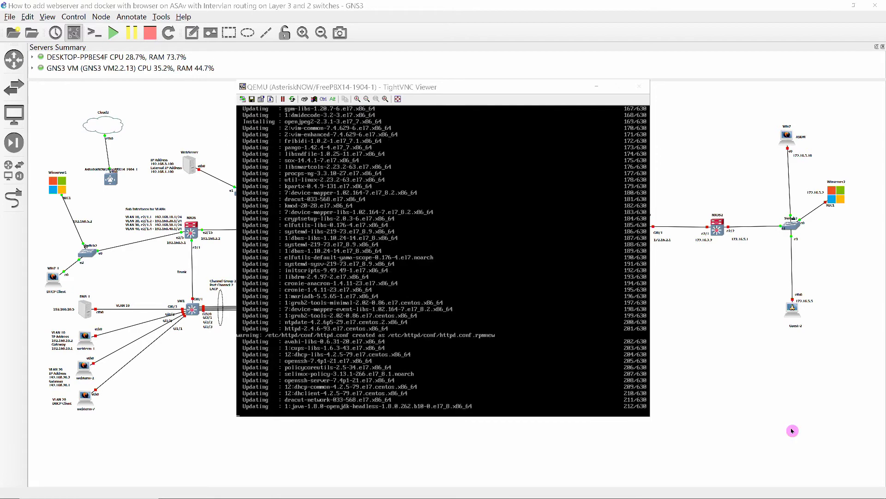
click(792, 431)
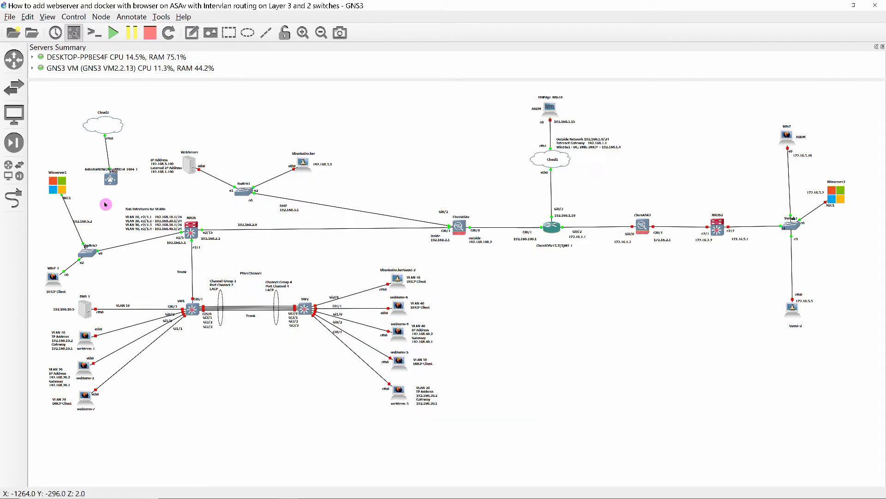
Reload the FreePBX node in GNS3 to reboot it and bring its console back up
right_click(111, 178)
click(120, 249)
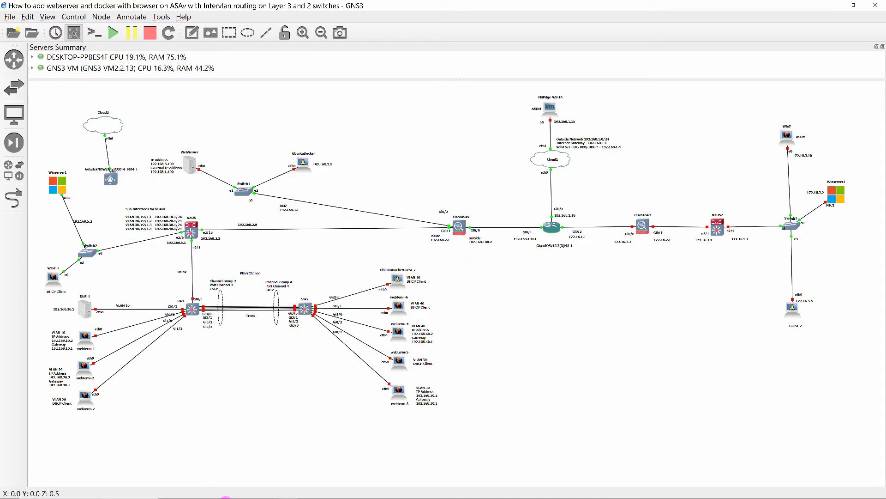
mouse_move(609, 490)
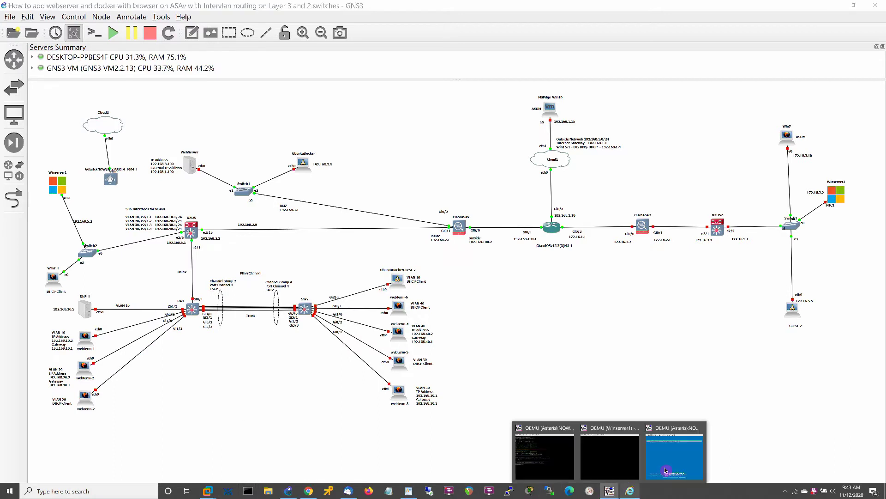
click(678, 454)
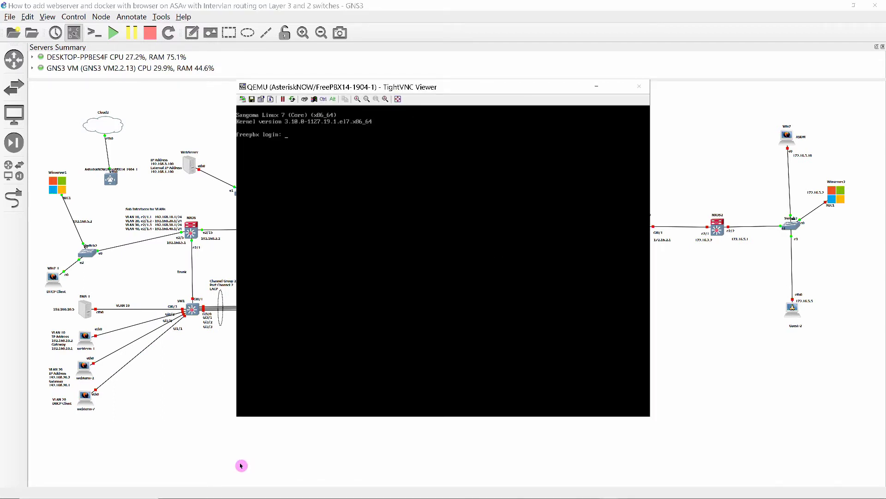
Log in as root again and rerun yum update to check for remaining packages
text(root)
key(Return)
key(Return)
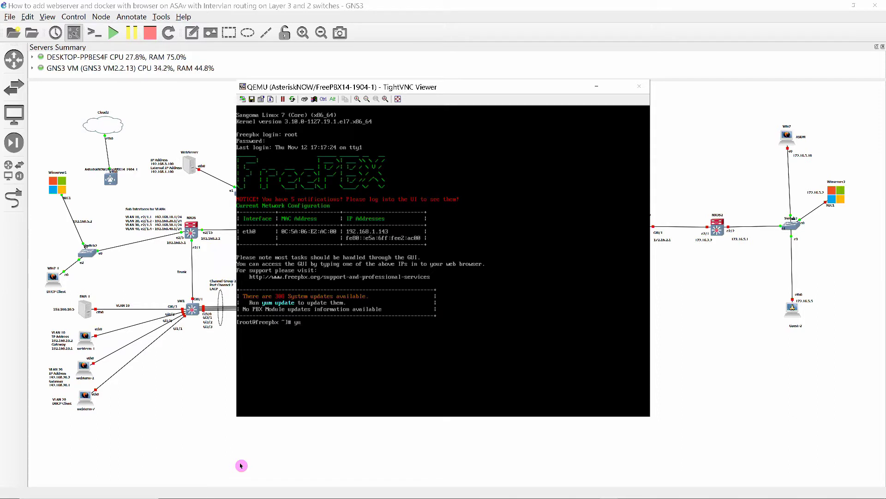
text(yum update)
key(Return)
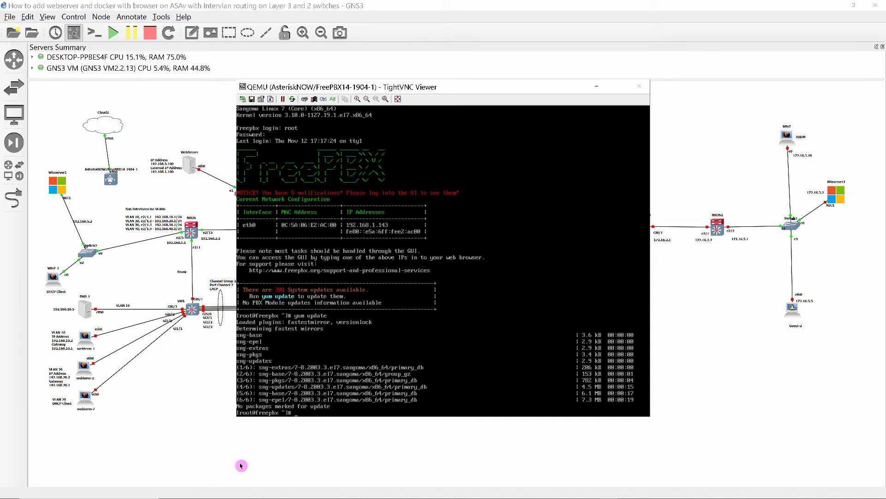
Rerun yum update on FreePBX, which finds nothing to update, then stop the AsteriskNOW node
right_click(111, 180)
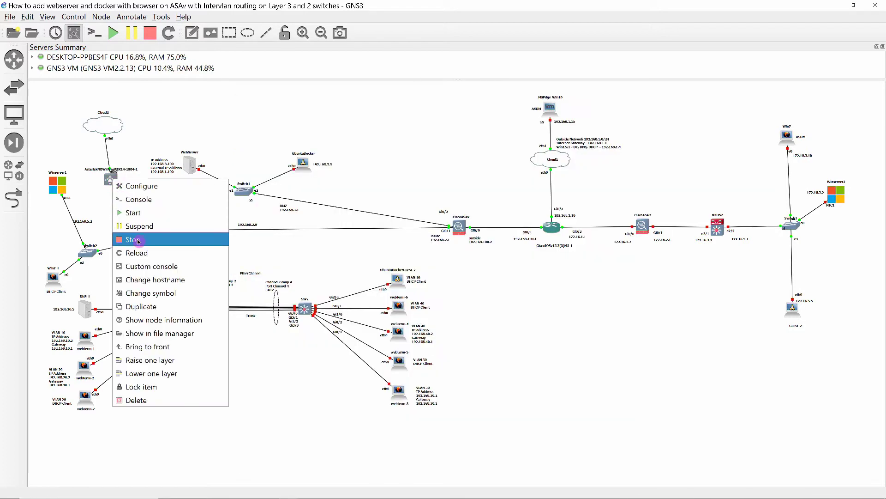
click(138, 252)
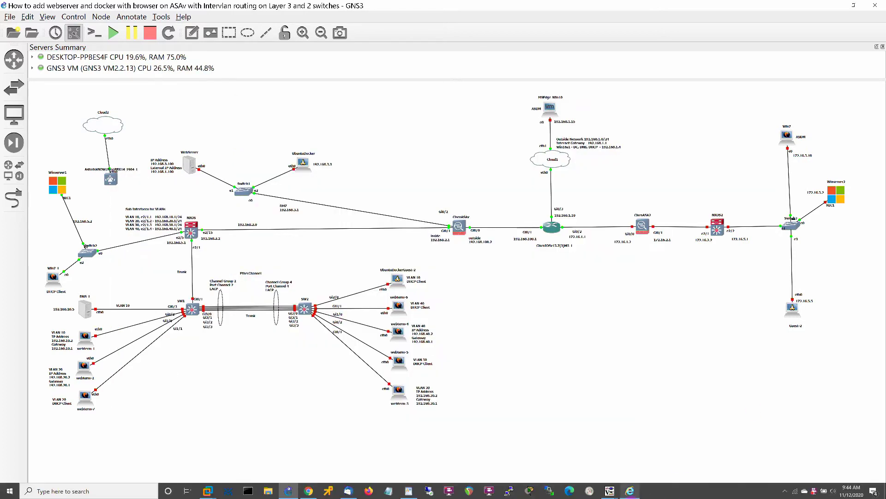
click(610, 490)
text(yum upda)
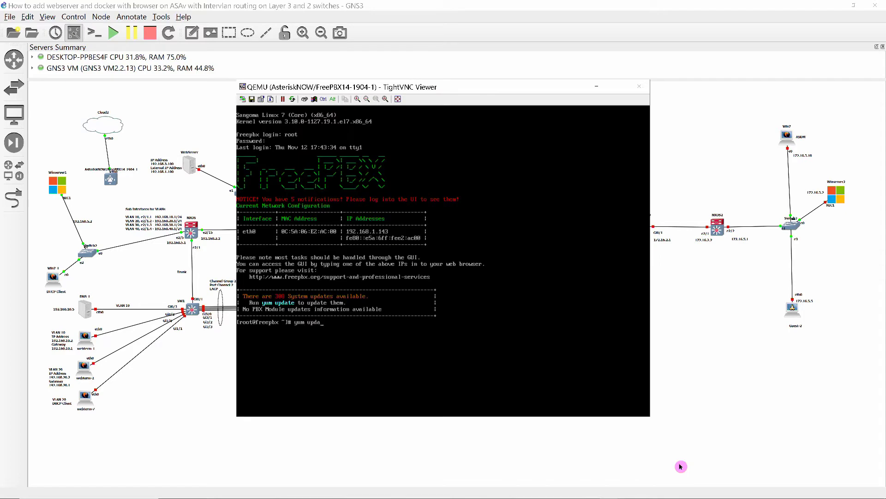
text(te)
key(Return)
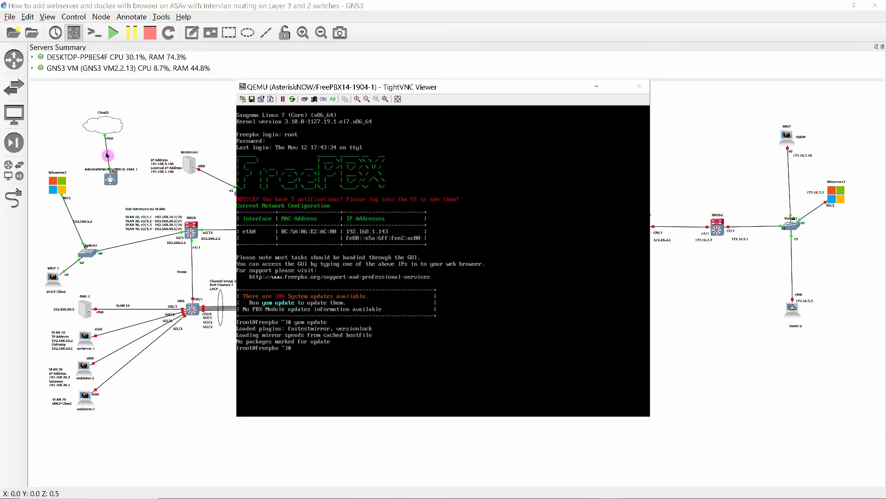
right_click(111, 179)
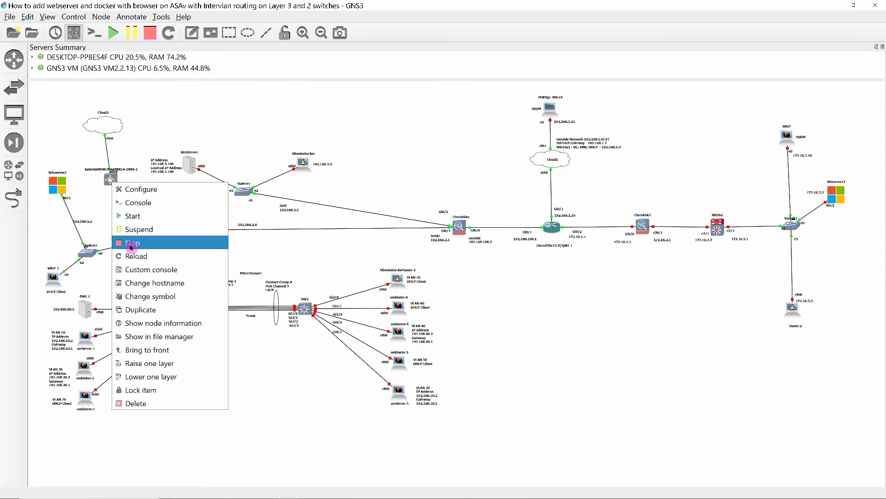
click(134, 240)
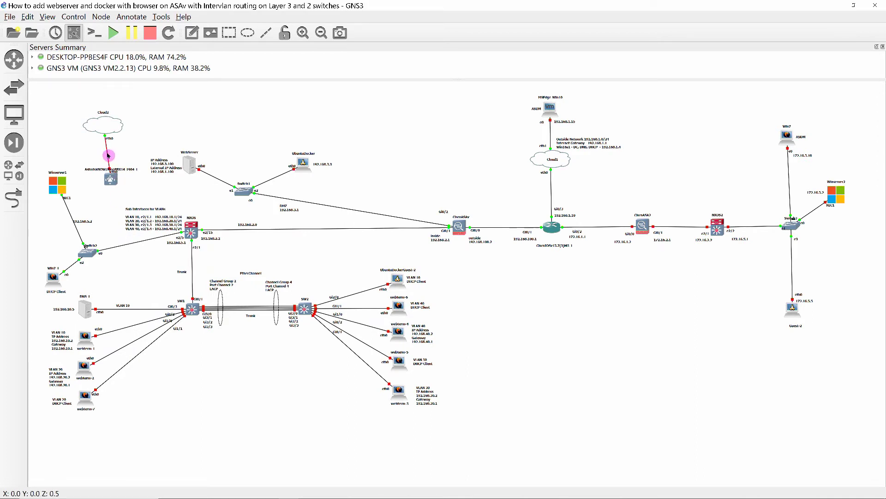
Rewire AsteriskNOW from Cloud2 to Switch2 via its eth0 port and start the node again
right_click(108, 155)
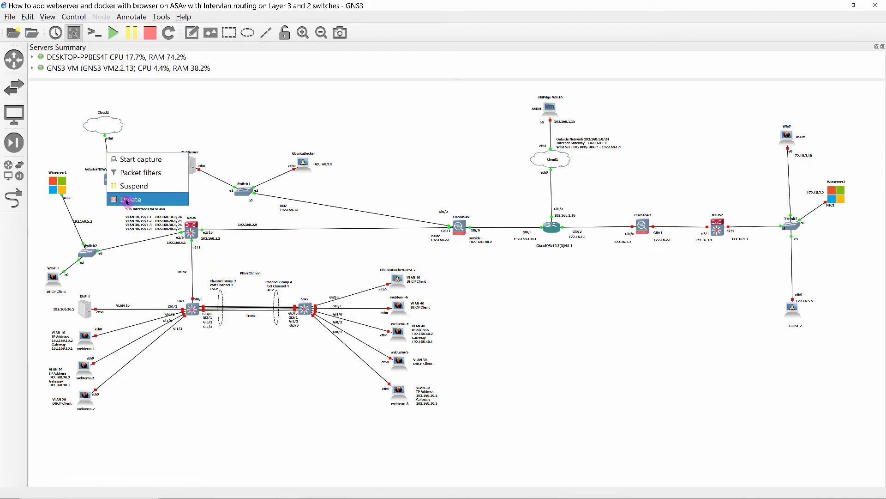
click(131, 199)
click(14, 198)
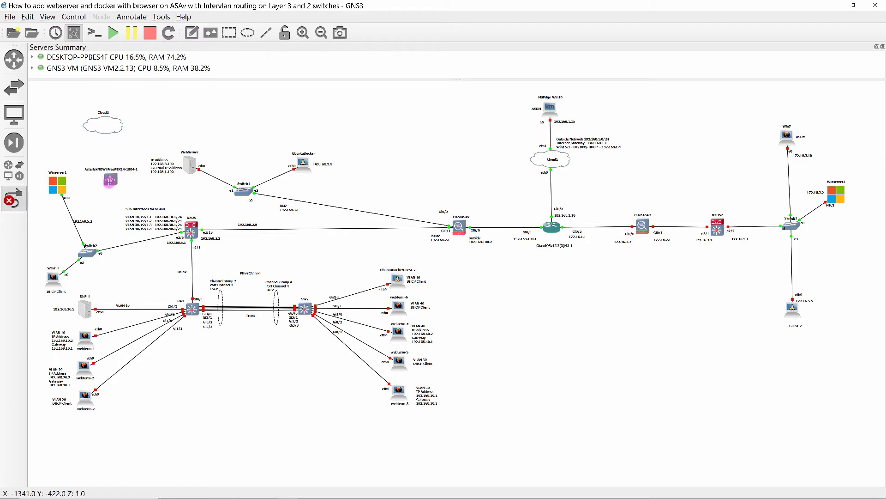
click(105, 189)
click(84, 253)
click(121, 353)
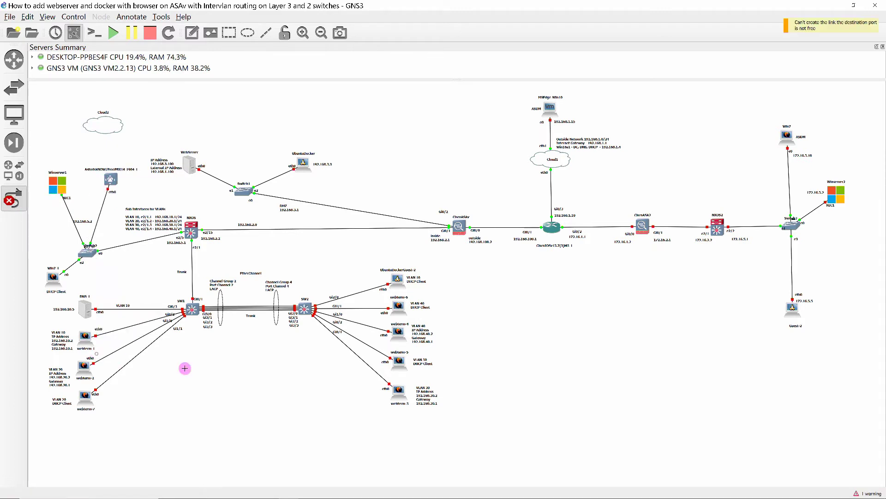
right_click(110, 181)
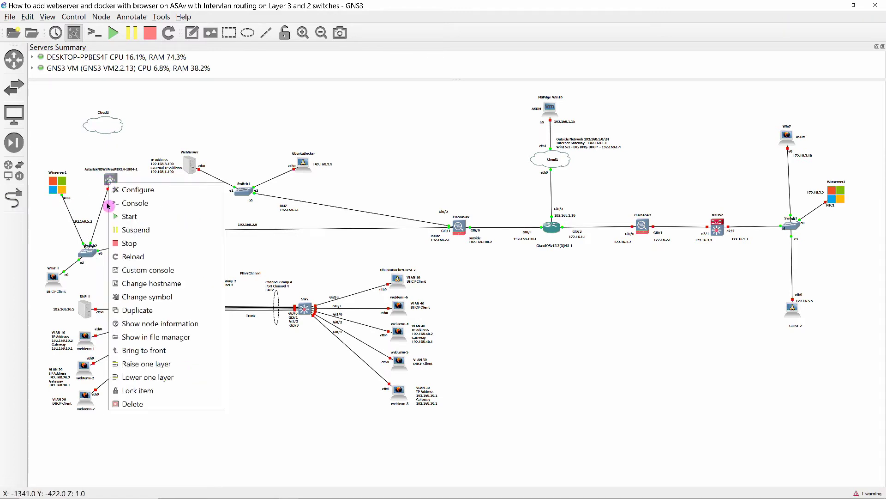
click(130, 217)
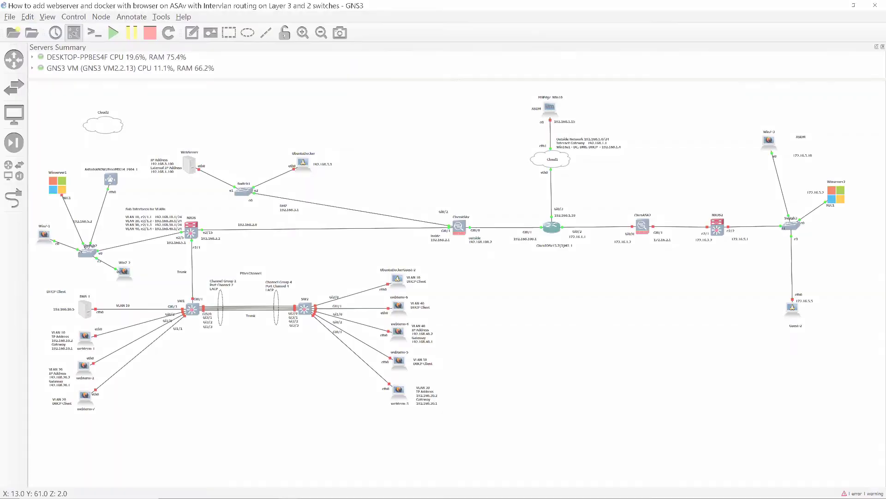
Log into the AsteriskNOW console as root, confirm its address 192.168.5.3, then minimize it
right_click(110, 185)
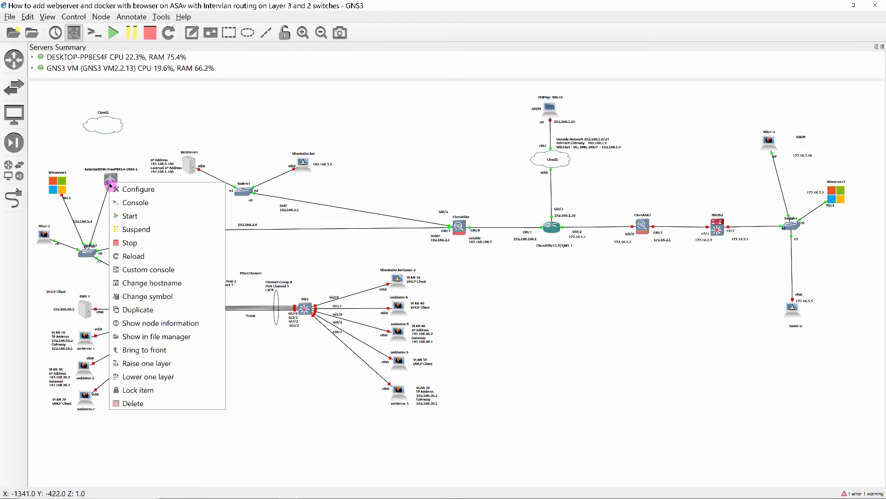
click(123, 201)
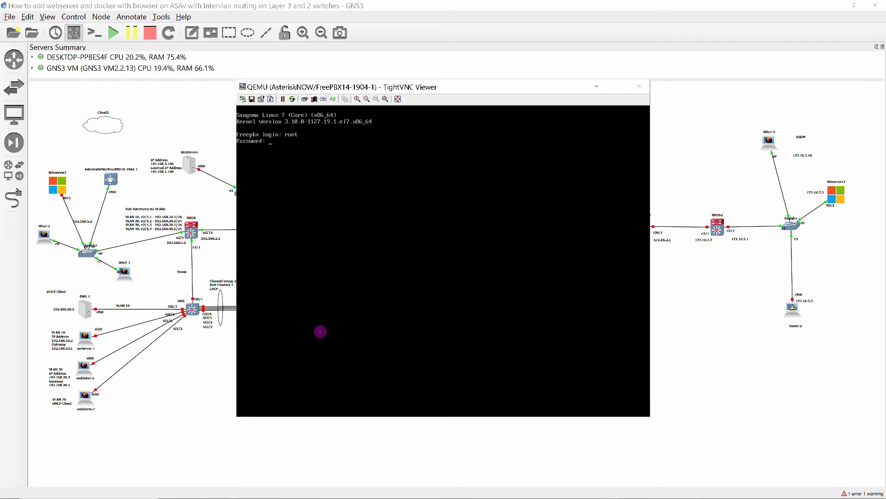
key(Return)
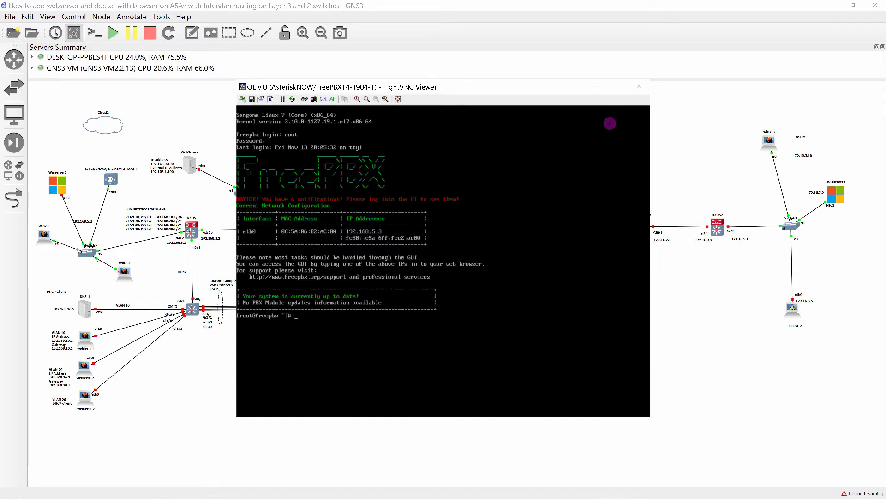
click(596, 86)
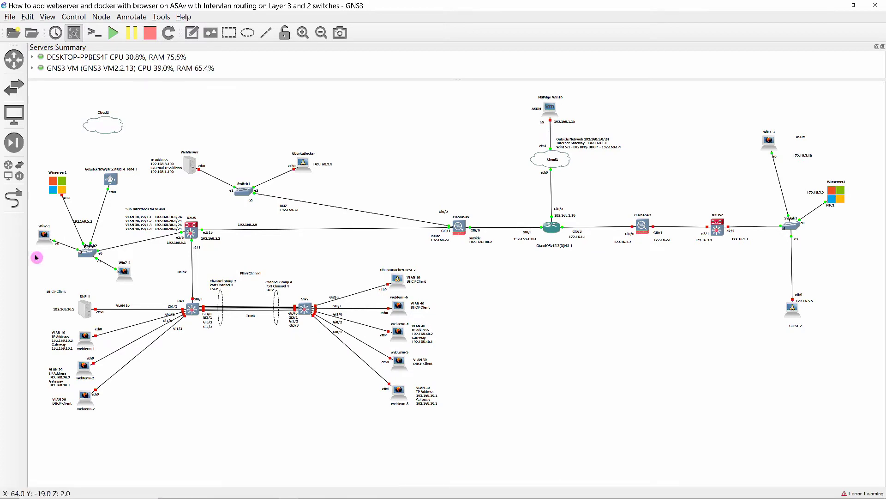
double_click(44, 236)
click(319, 375)
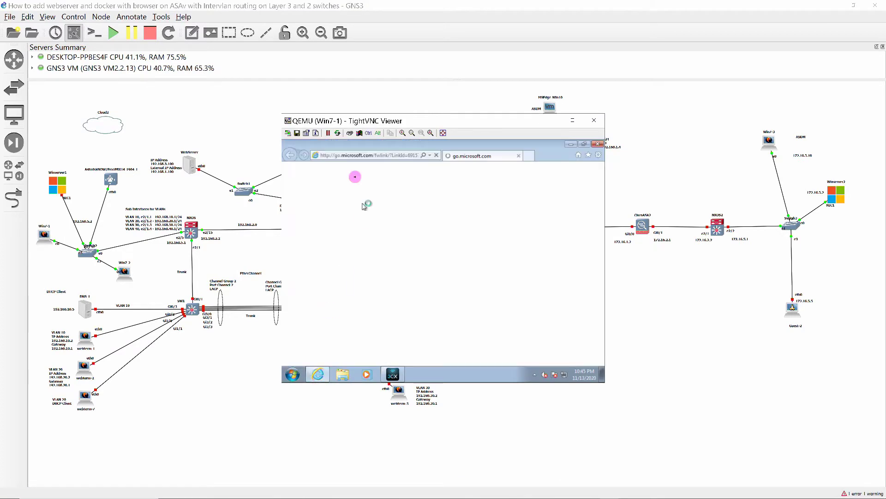
click(352, 156)
text(htt)
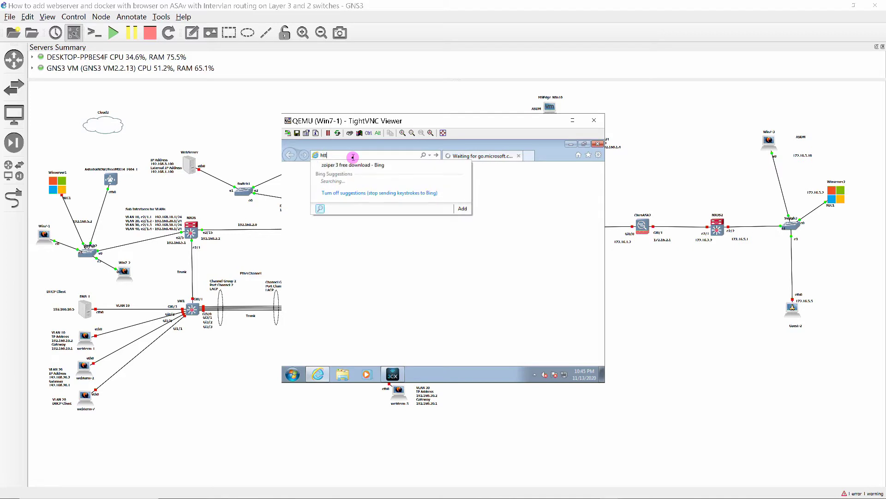
text(p://)
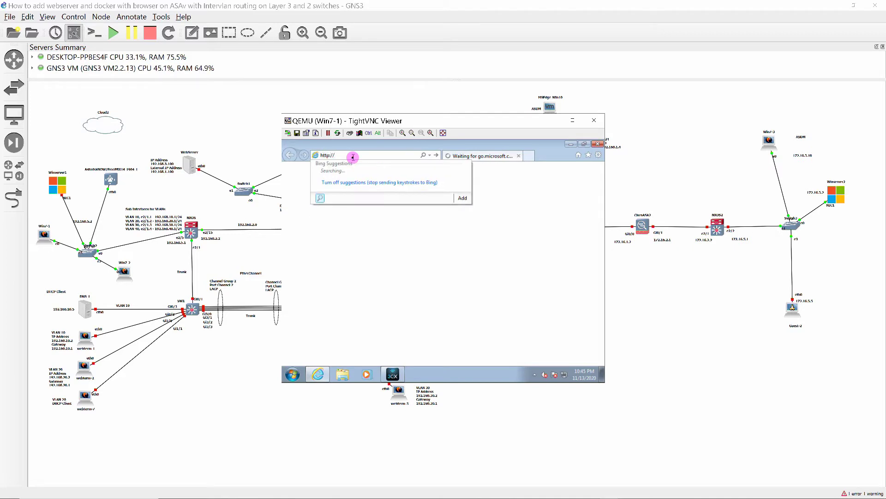
text(192.168.5.3/)
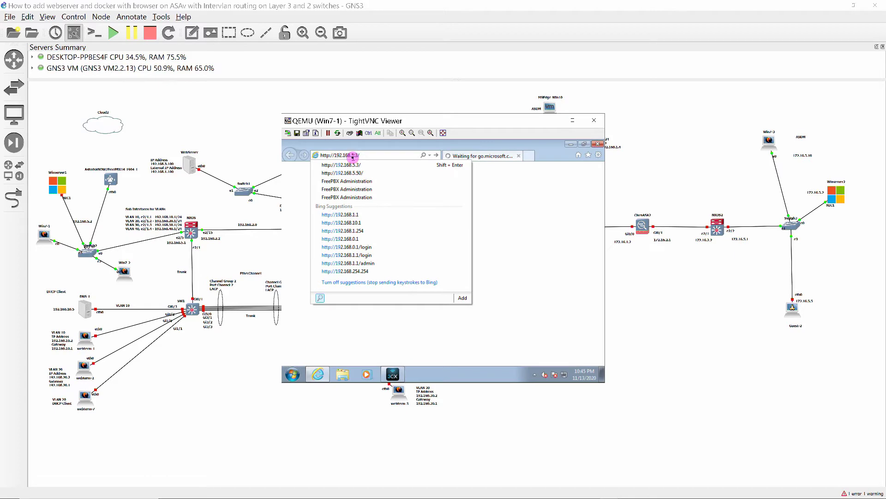
key(Return)
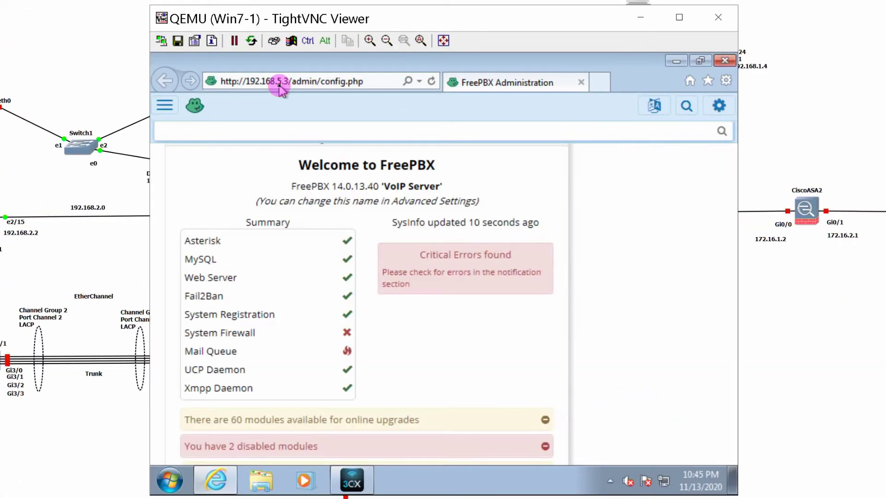
Go to Applications > Extensions to list the existing extensions 701 and 702
scroll(231, 139, down, 2)
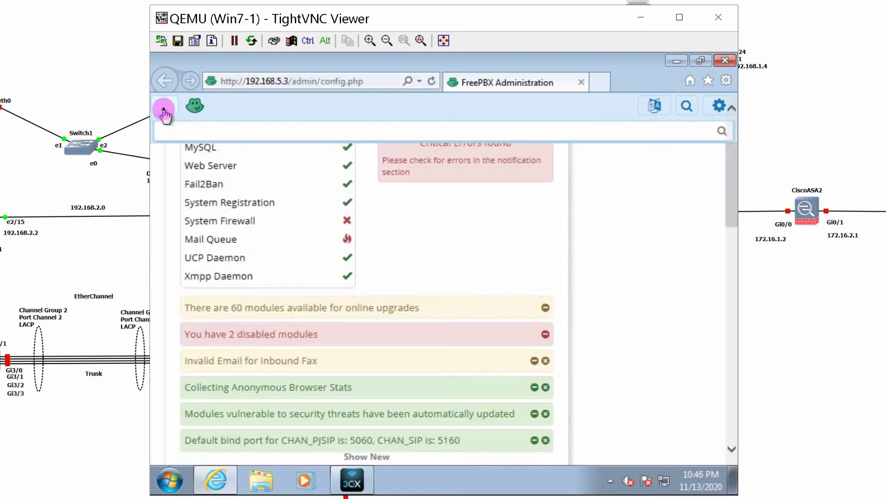
click(165, 107)
click(213, 127)
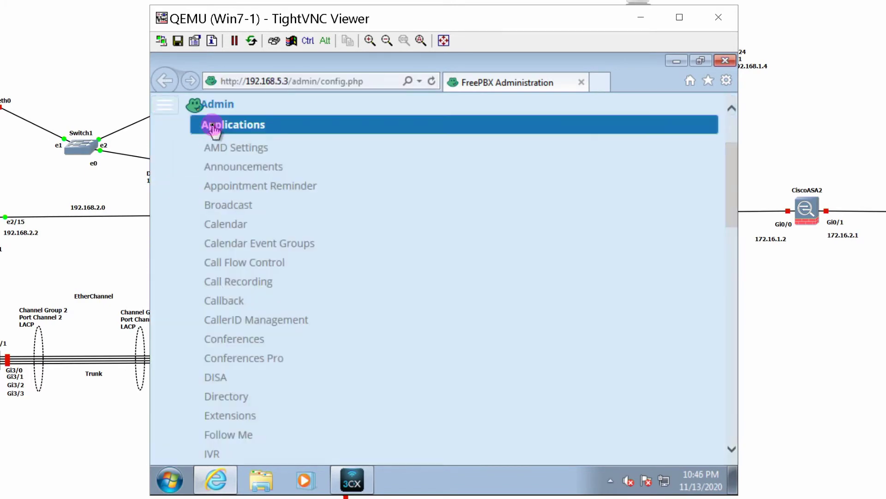
click(237, 416)
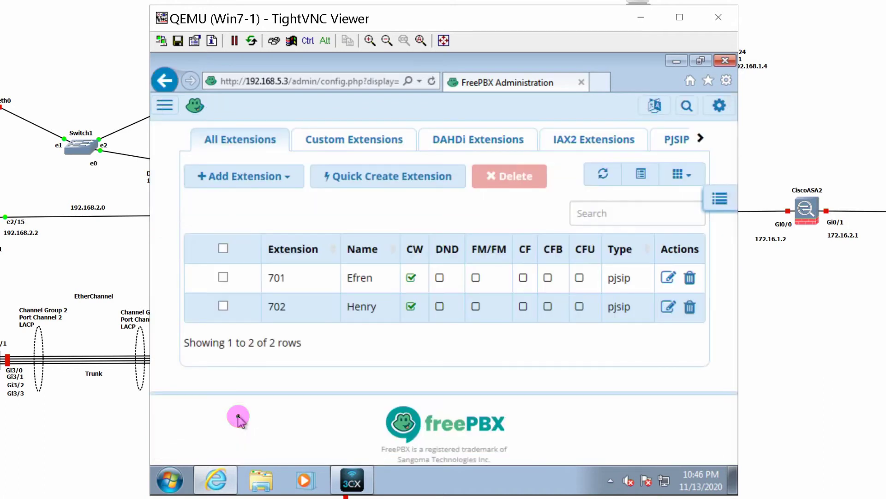
Add a new PJSIP extension 703 with its display name and a replacement Secret
click(677, 141)
click(254, 175)
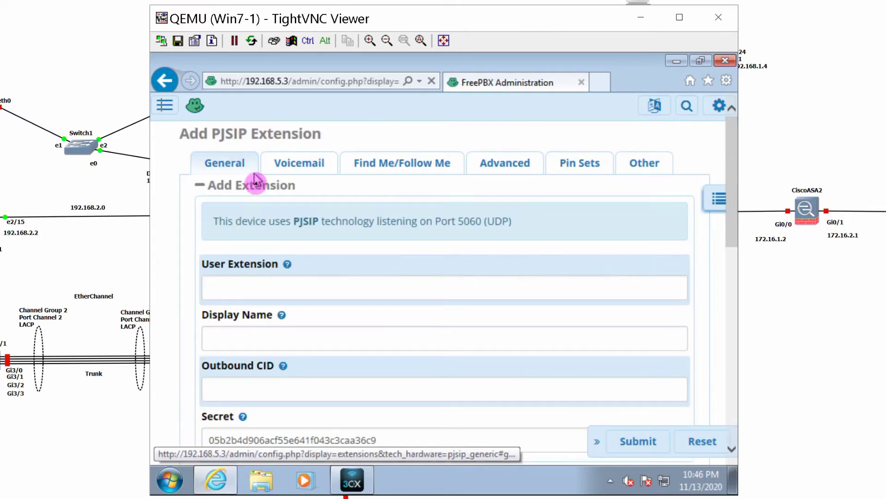
click(267, 295)
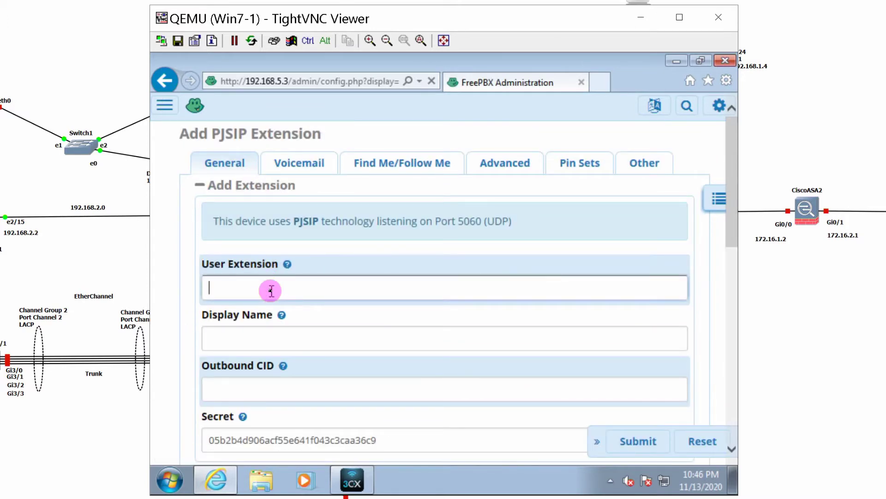
text(703)
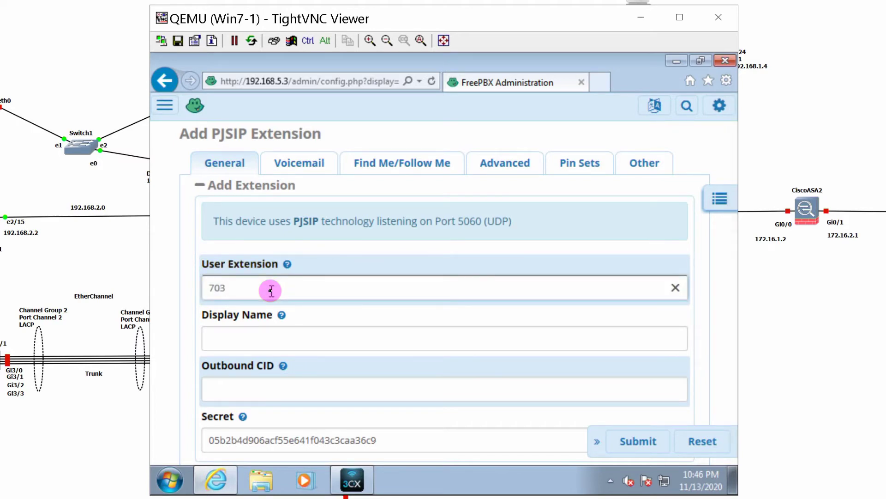
key(Tab)
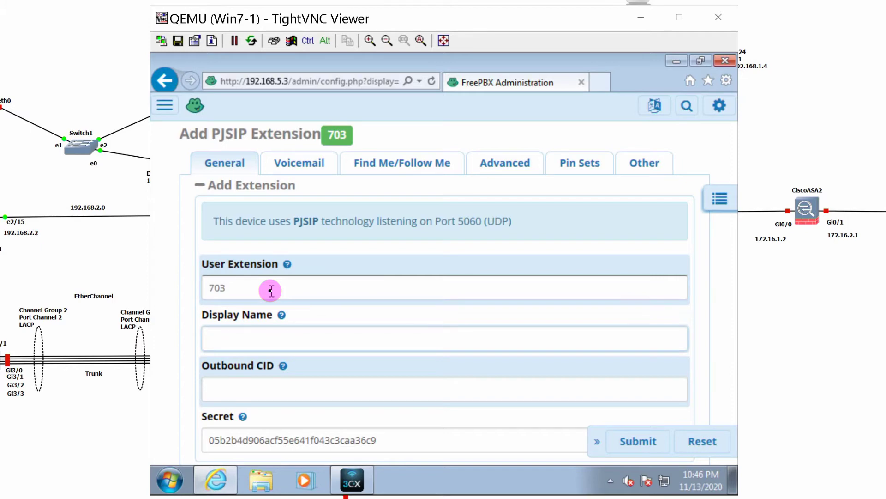
text(Doris)
scroll(342, 408, down, 1)
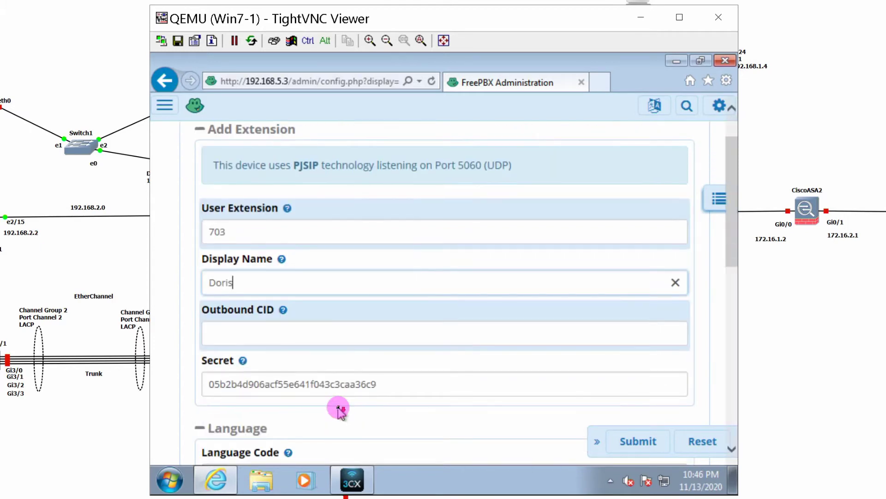
drag(407, 388, 126, 352)
click(675, 384)
text(V)
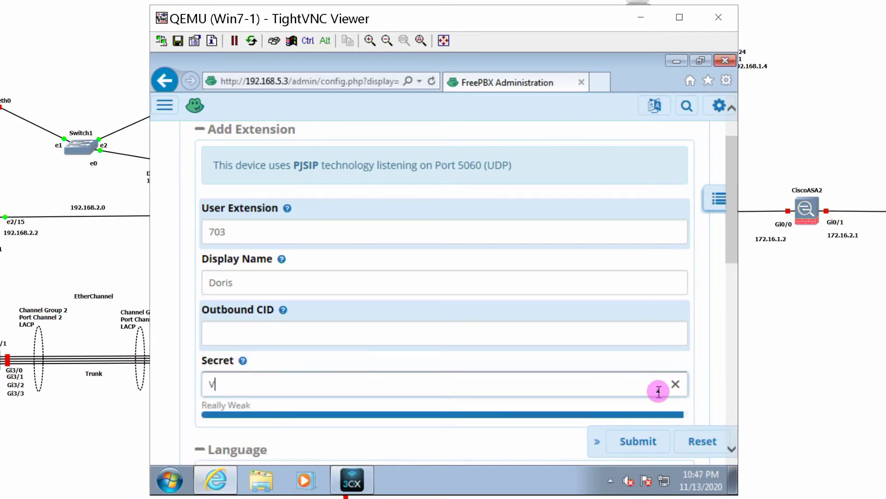
text(Mware1)
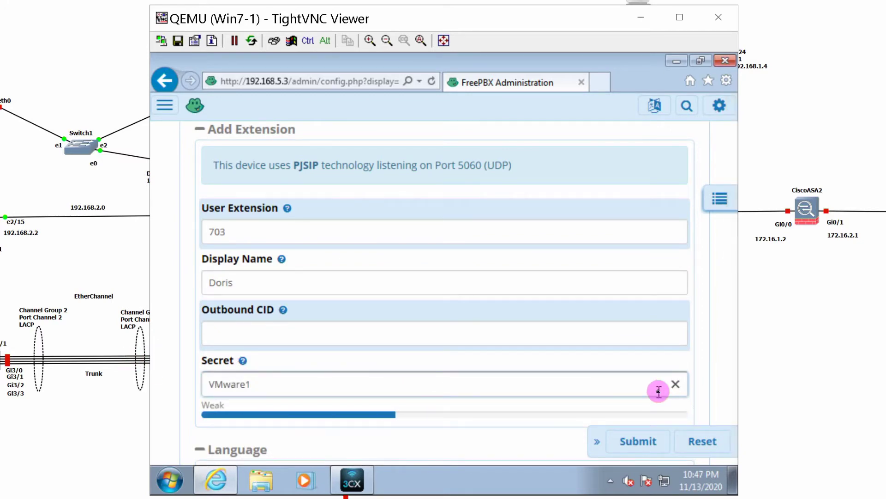
text(!)
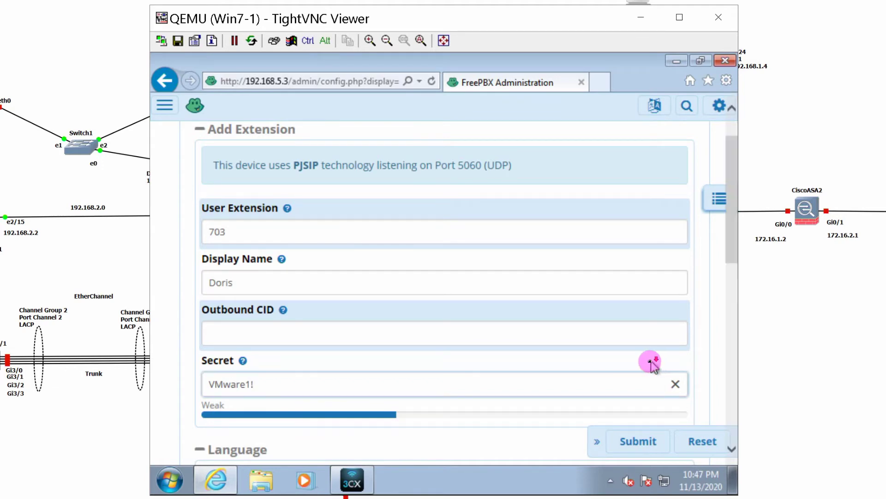
Replace the auto-generated new-user password with your own and submit extension 703
scroll(651, 360, down, 5)
scroll(650, 363, down, 1)
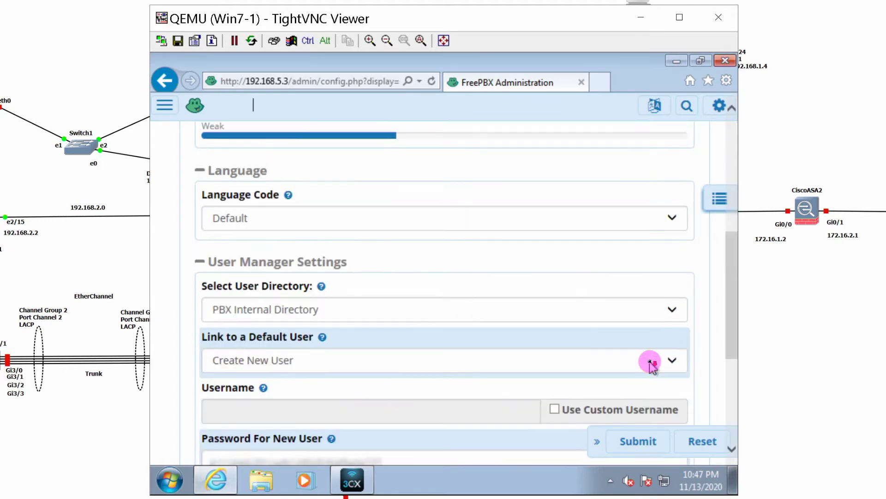
scroll(650, 362, down, 2)
click(563, 358)
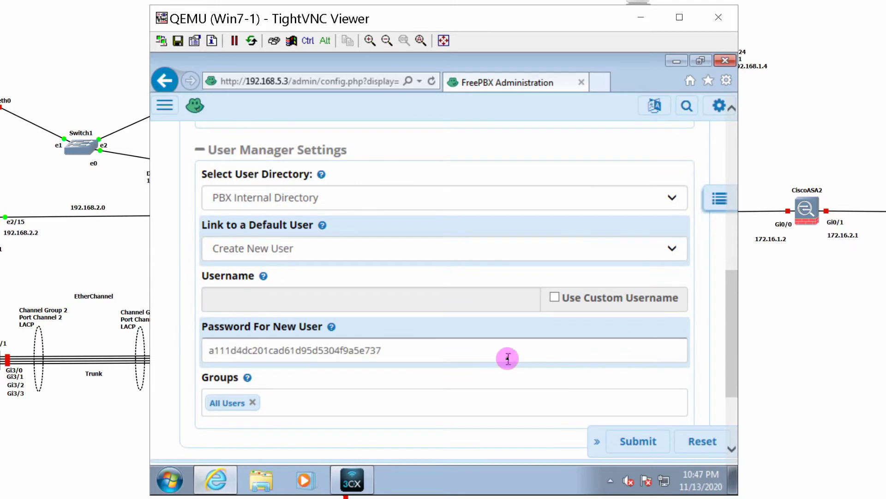
drag(507, 358, 192, 346)
click(675, 350)
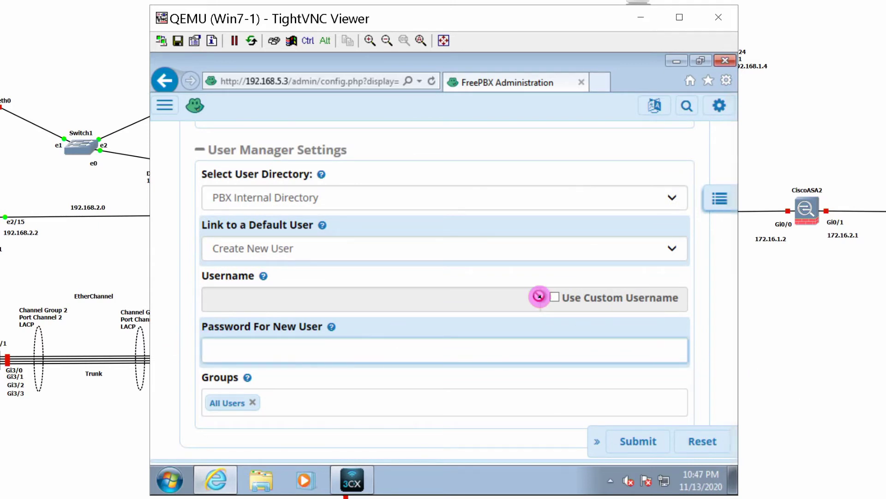
text(VMware1!)
scroll(535, 249, down, 3)
click(642, 313)
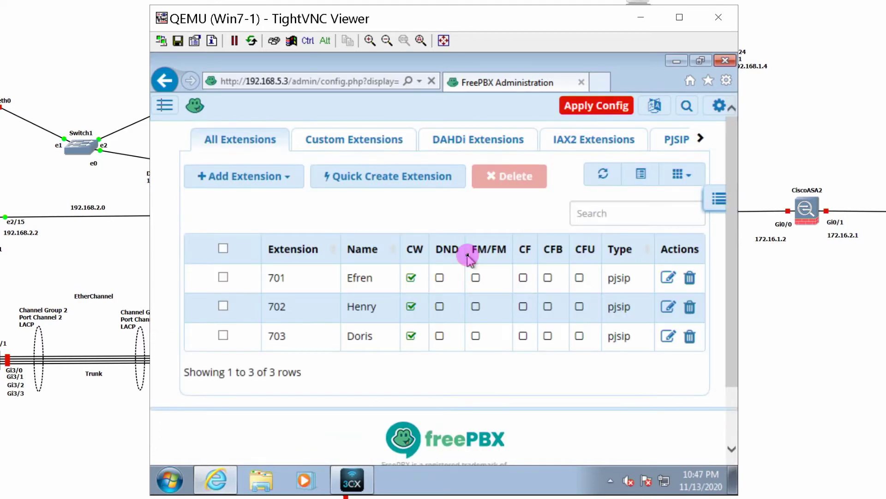
Apply the pending FreePBX configuration changes with Apply Config
click(582, 111)
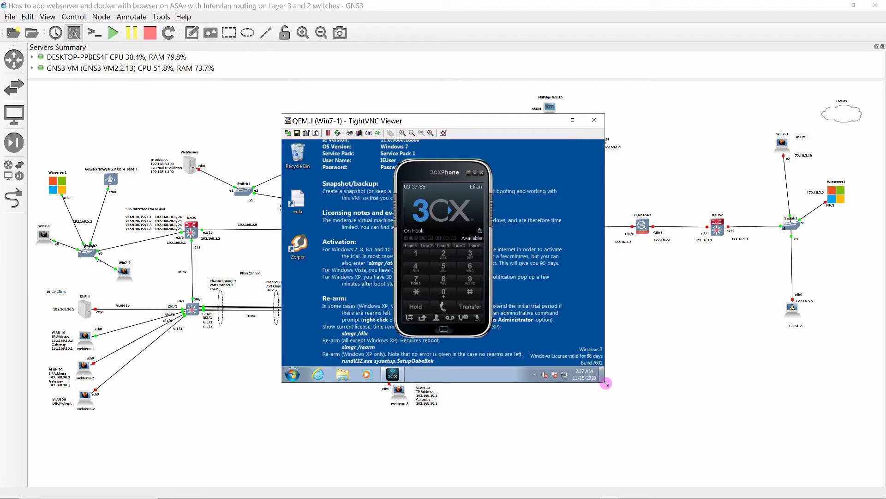
drag(605, 382, 751, 484)
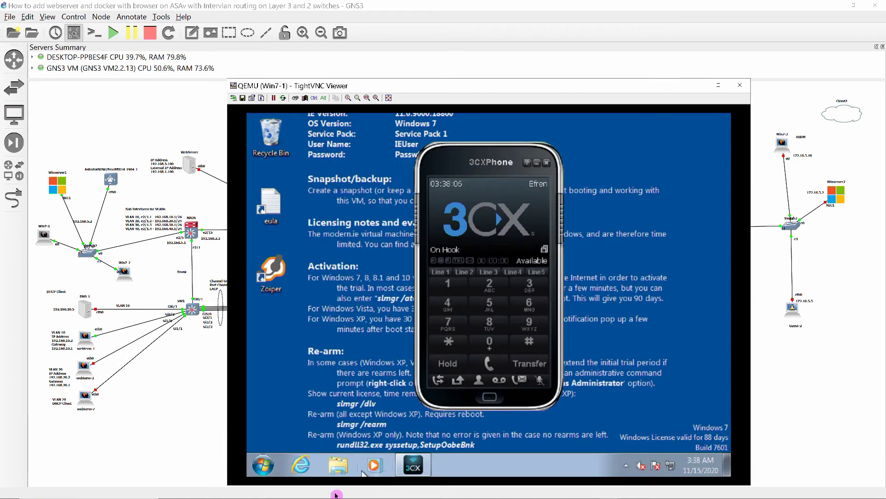
click(300, 465)
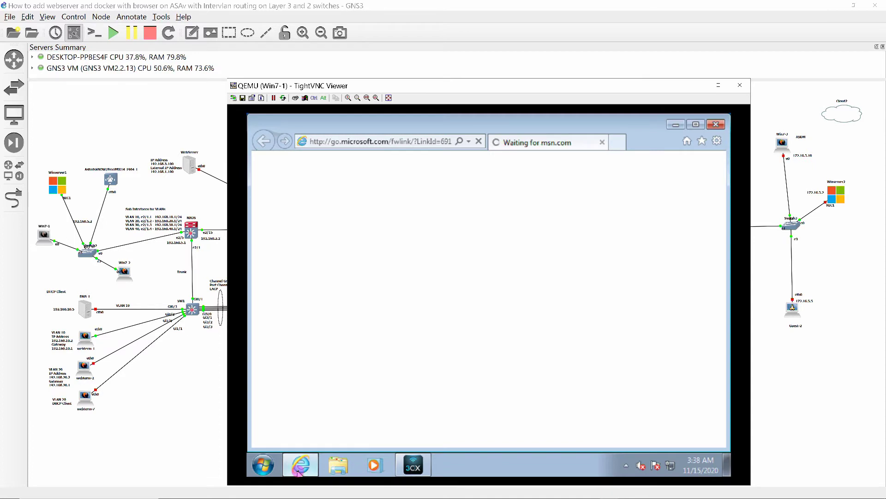
click(354, 145)
text(http://)
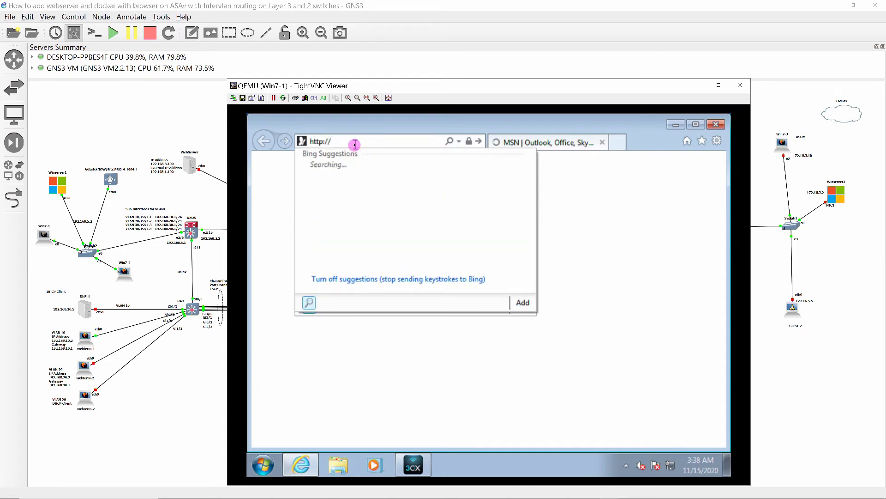
text(192.)
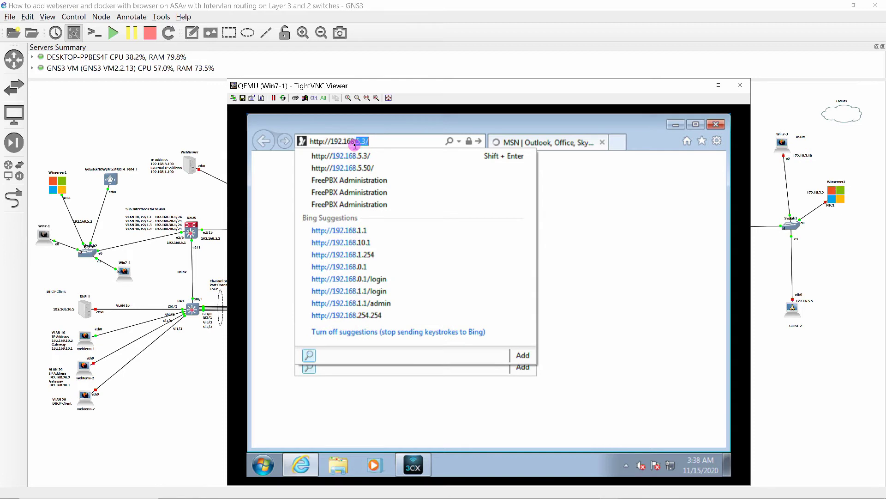
text(168.5.3)
key(Return)
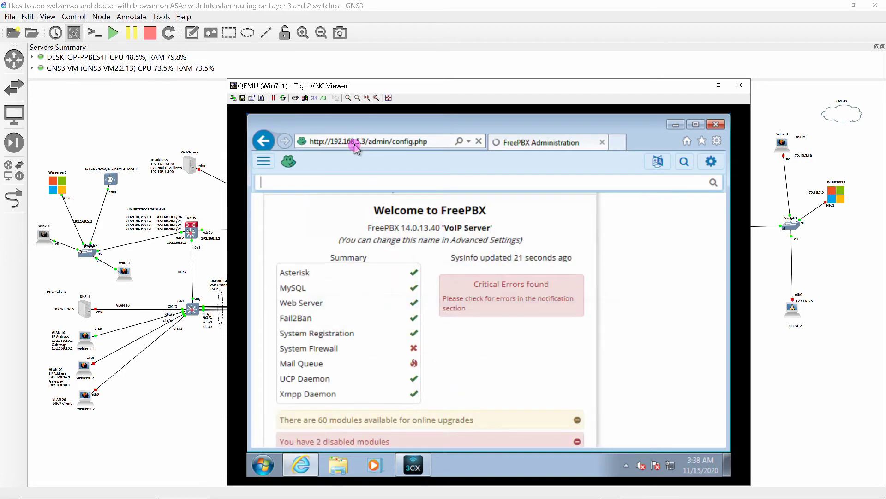
click(264, 165)
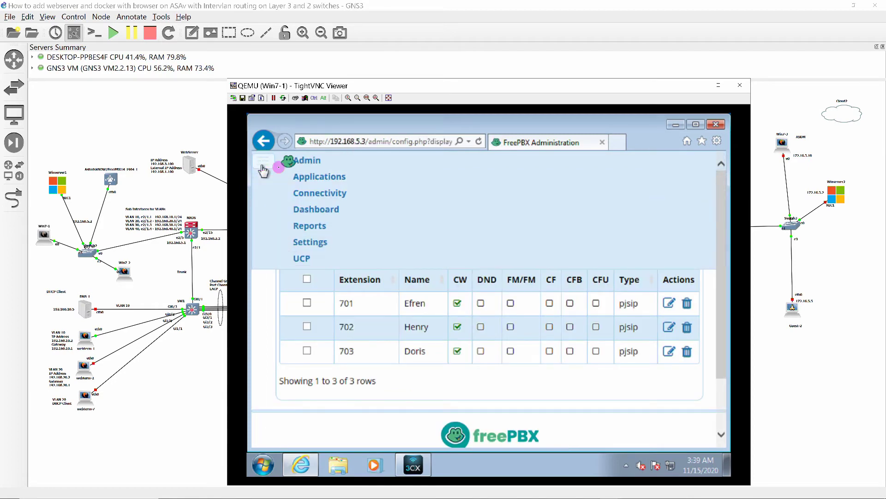
click(302, 160)
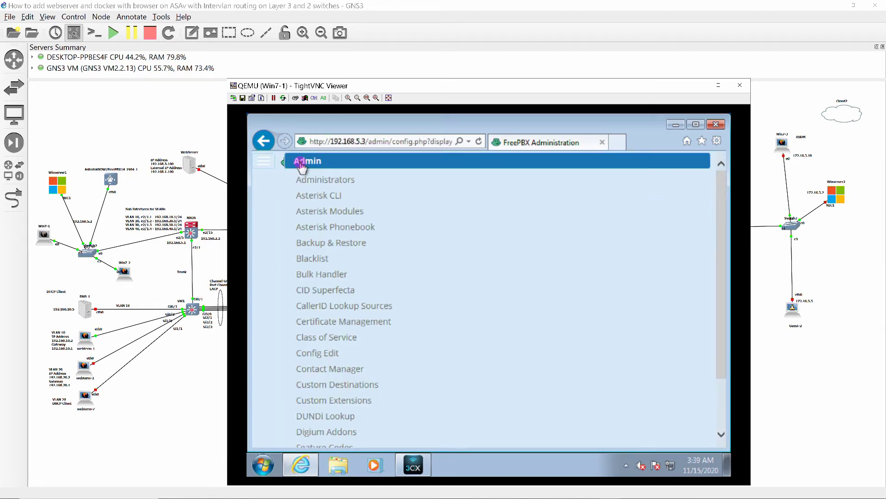
Run 'pjsip list endpoints' in the Asterisk CLI: 701 and 702 Not in use, 703 Unavailable
click(305, 197)
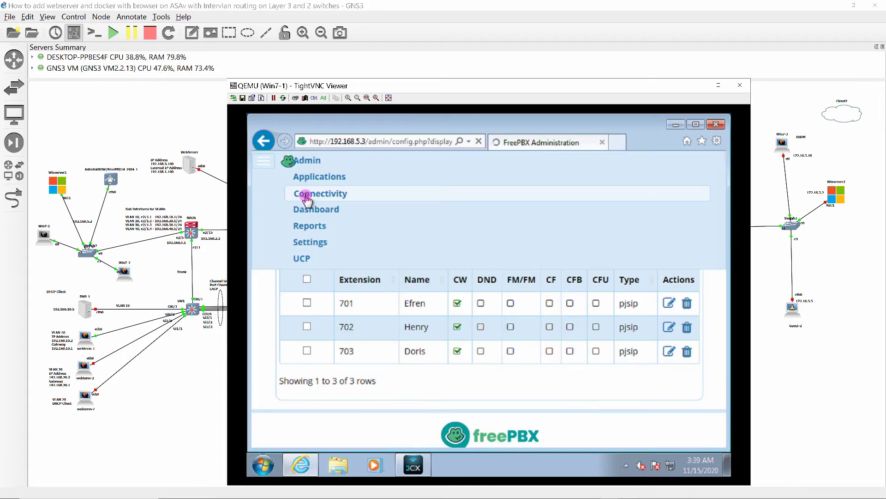
click(308, 221)
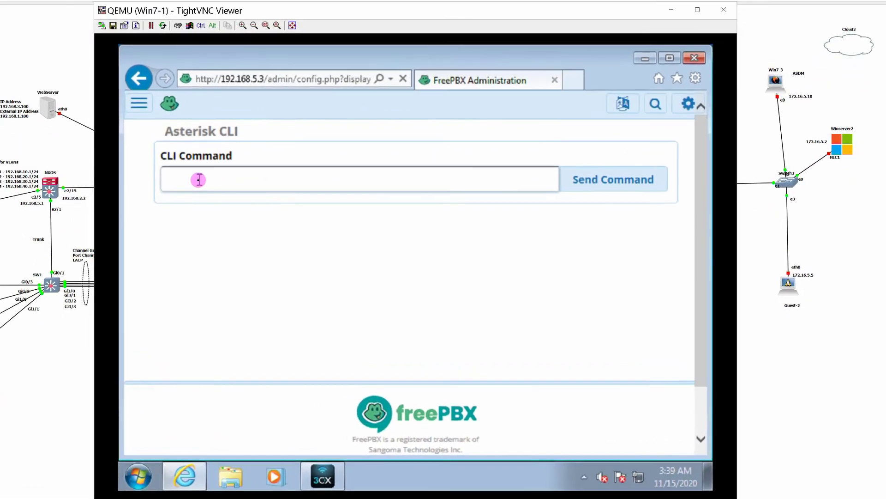
text(pjsip)
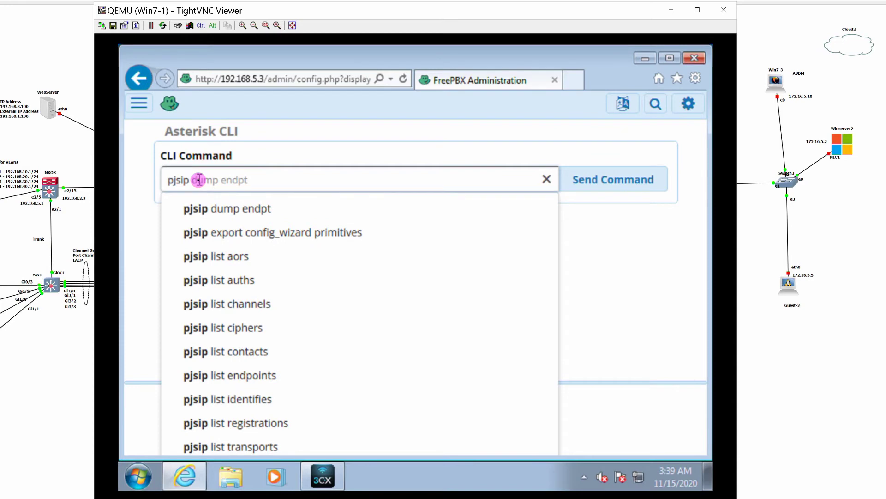
click(241, 376)
click(599, 185)
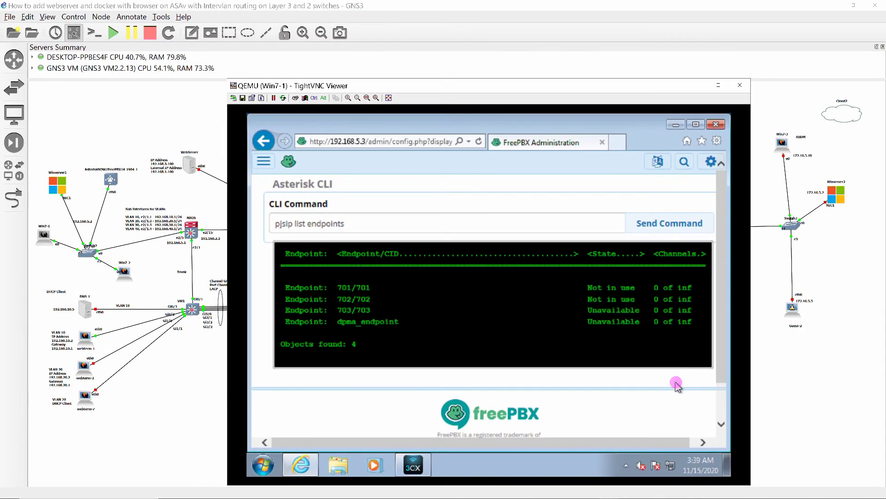
On Win7-4, start a new 3CXPhone SIP account with the account name and caller ID 703
click(700, 88)
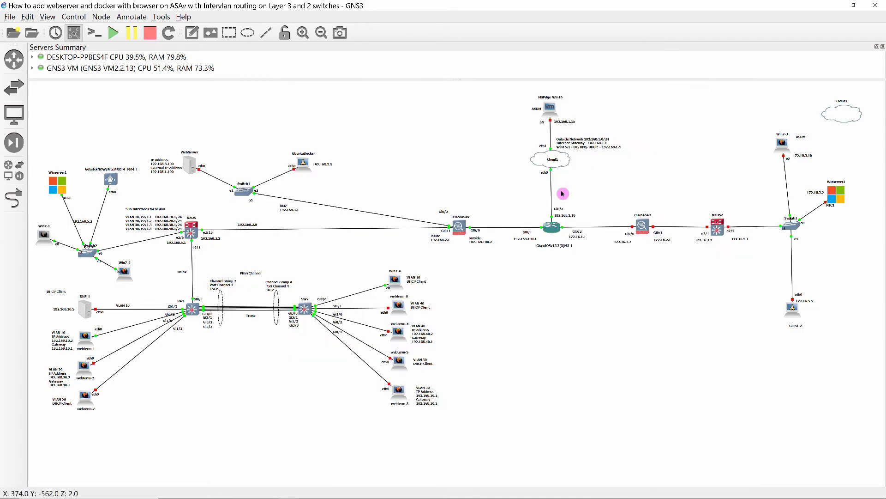
double_click(396, 286)
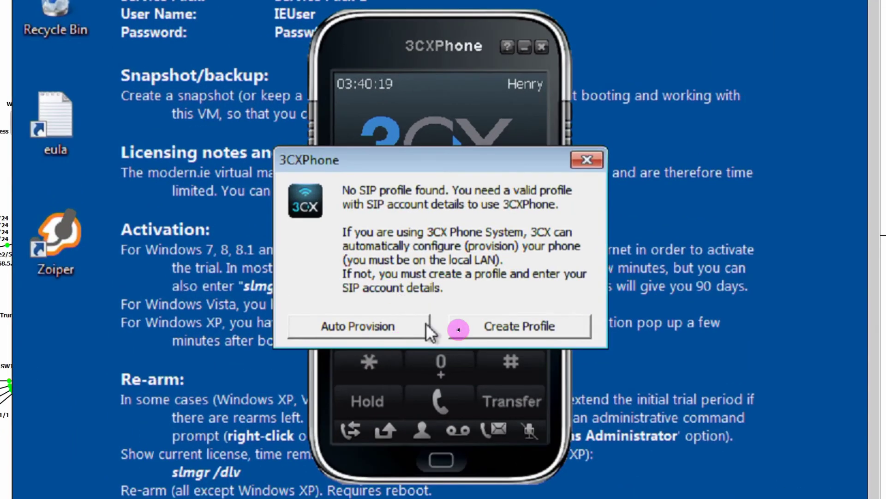
click(494, 330)
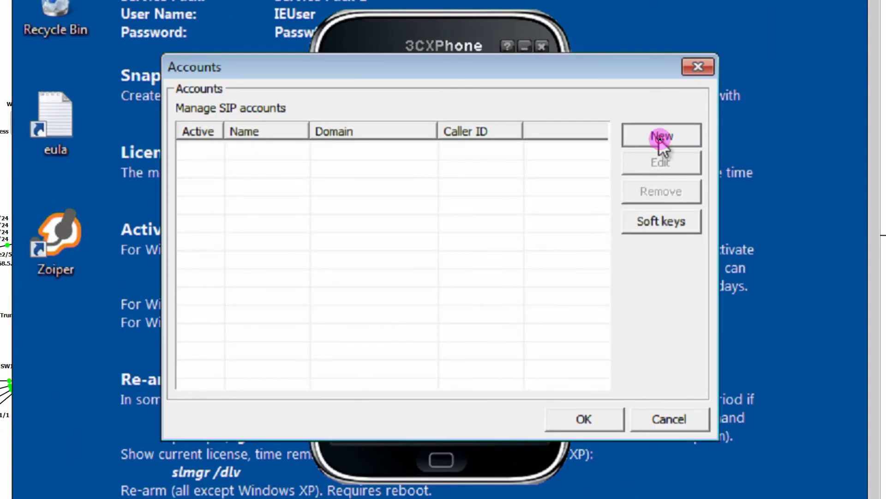
click(659, 137)
text(Doris)
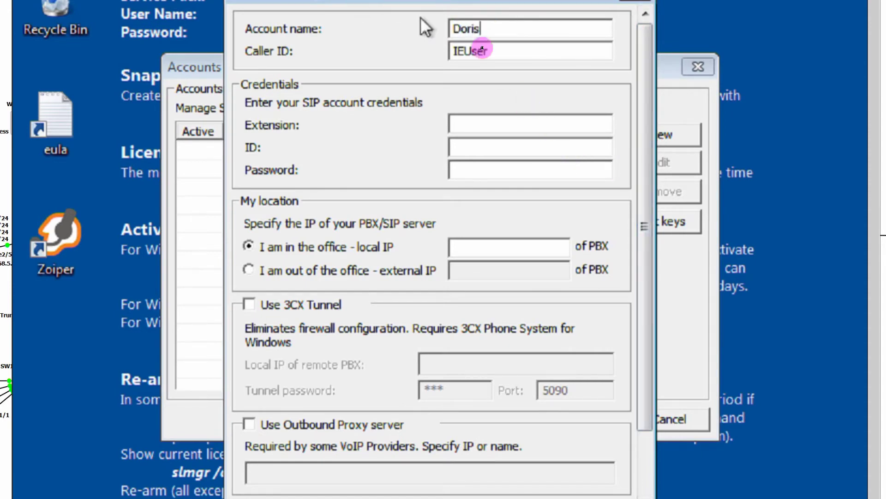
drag(490, 51, 349, 46)
text(703)
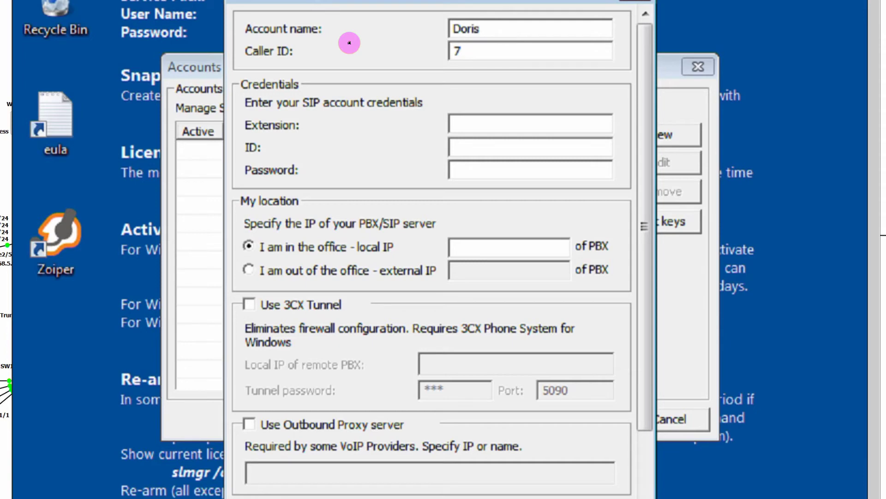
Enter extension and ID 703, the account password, and PBX IP 192.168.5.3, then save the account
click(462, 132)
text(703)
click(469, 147)
text(7)
click(466, 168)
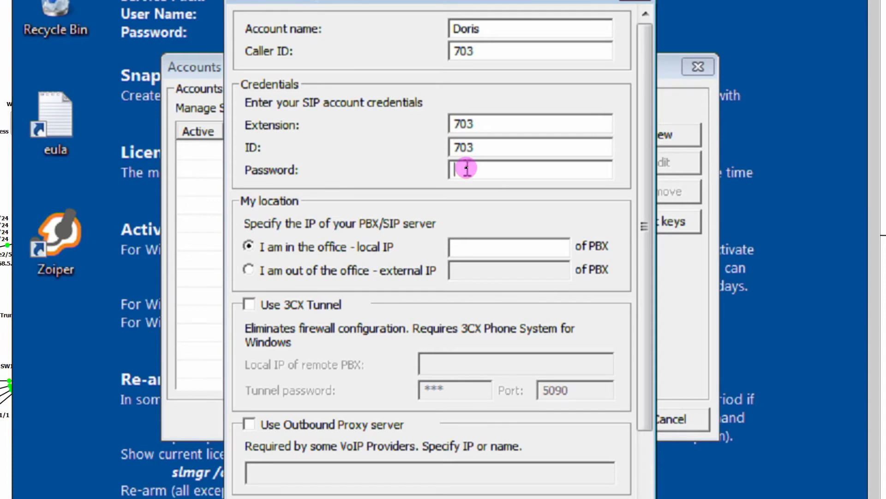
text(703703)
click(493, 246)
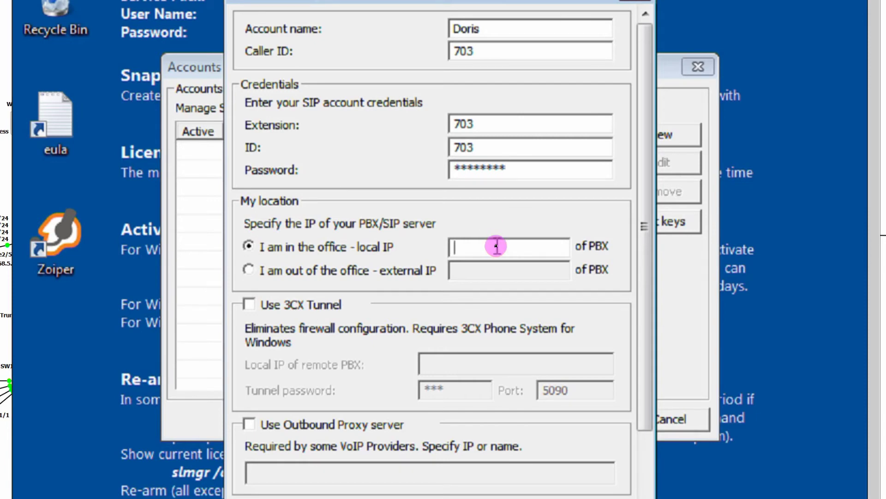
text(192.168.)
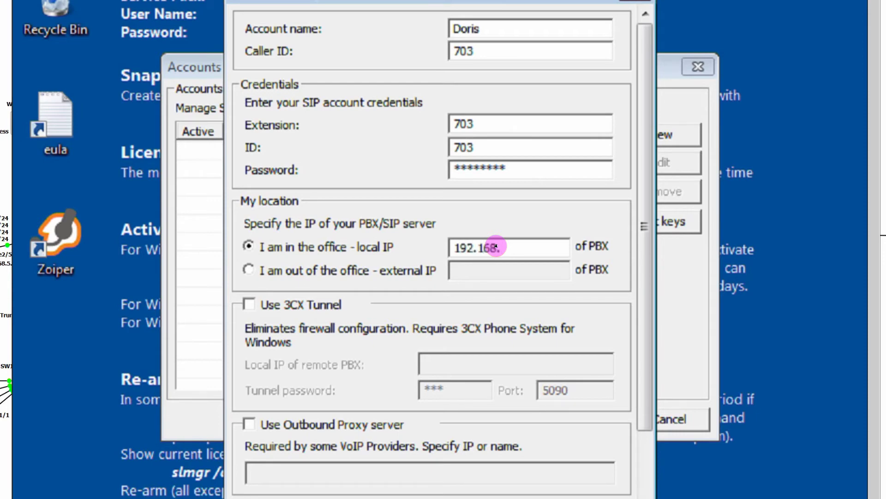
text(5.3)
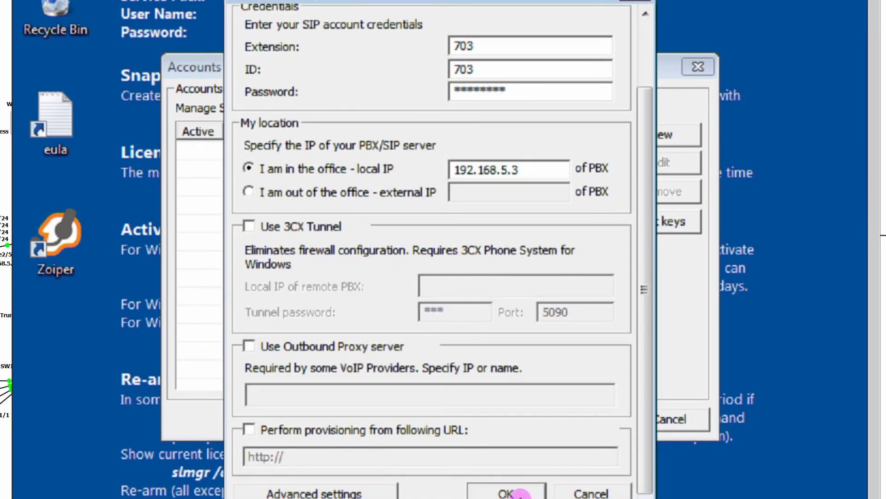
click(512, 493)
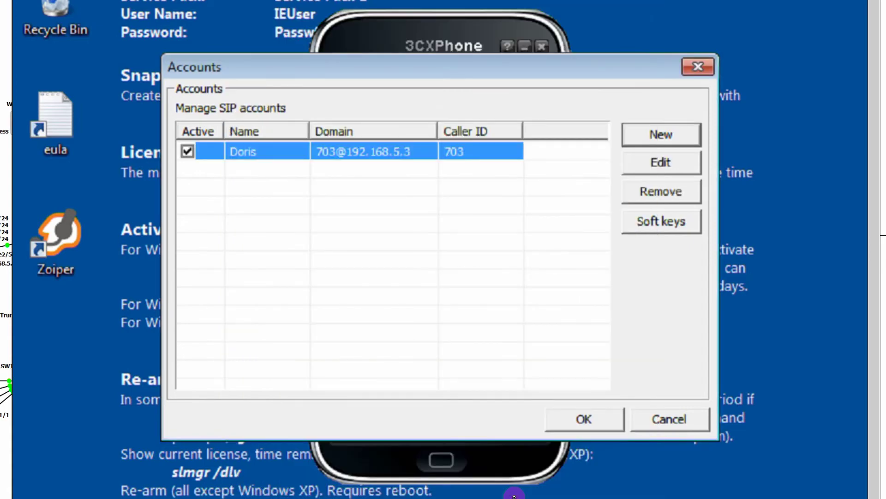
click(584, 418)
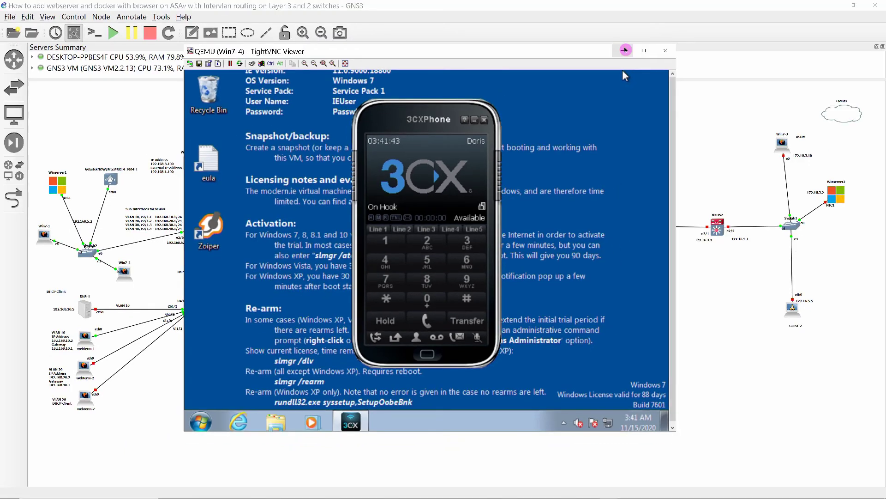
Refresh the FreePBX endpoint list, showing 703 Not in use and 702 Unavailable, then open Win7-2's console
click(626, 50)
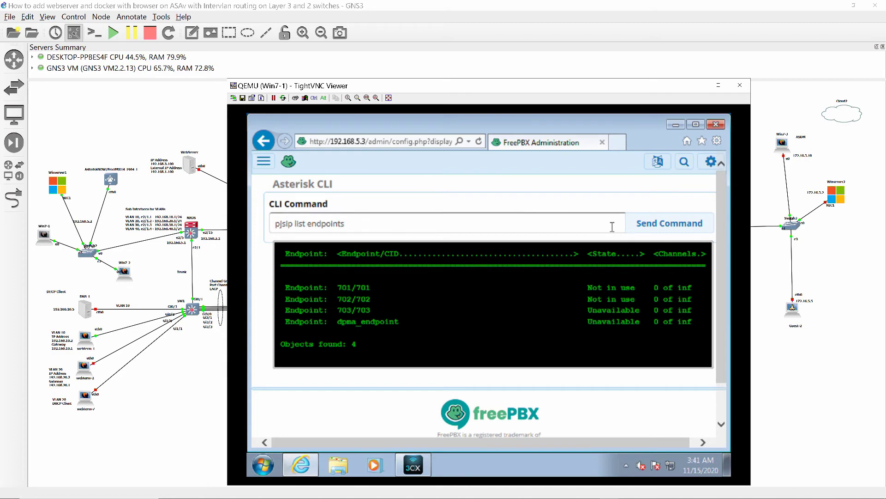
click(648, 230)
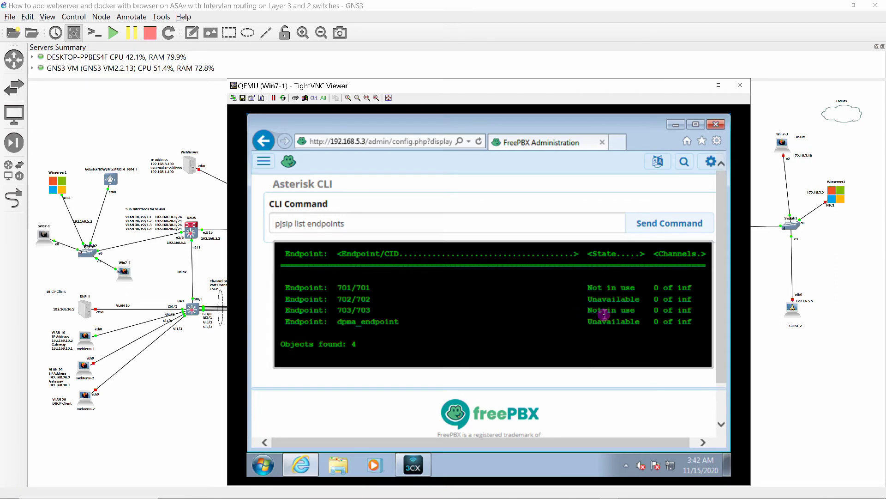
mouse_move(549, 491)
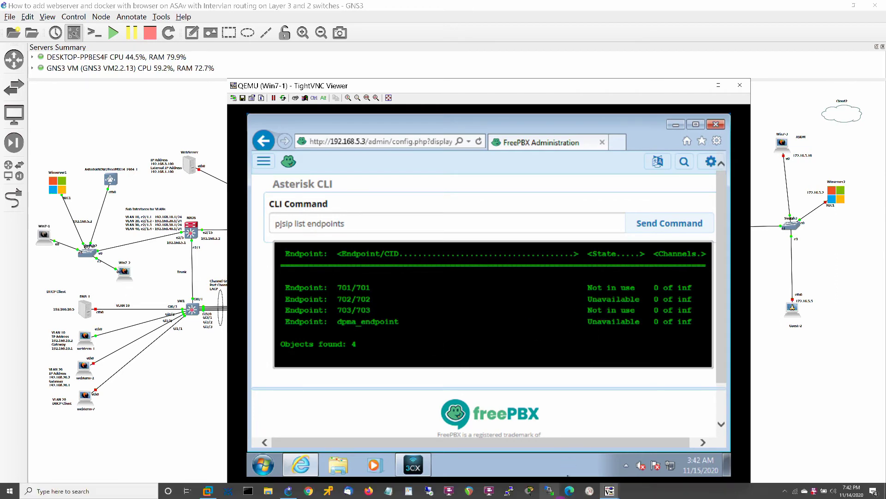
double_click(127, 276)
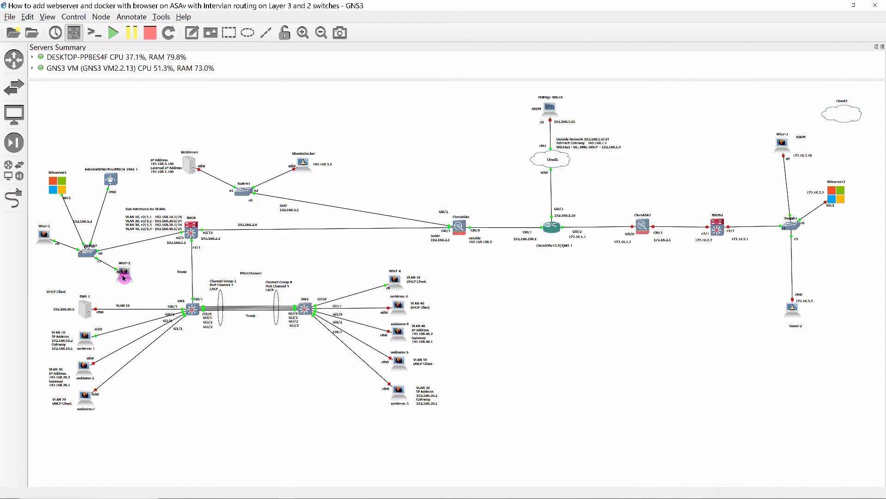
Launch 3CXPhone on Win7-2, confirm 701–703 all Not in use, and bring up Win7-1's softphone
click(394, 375)
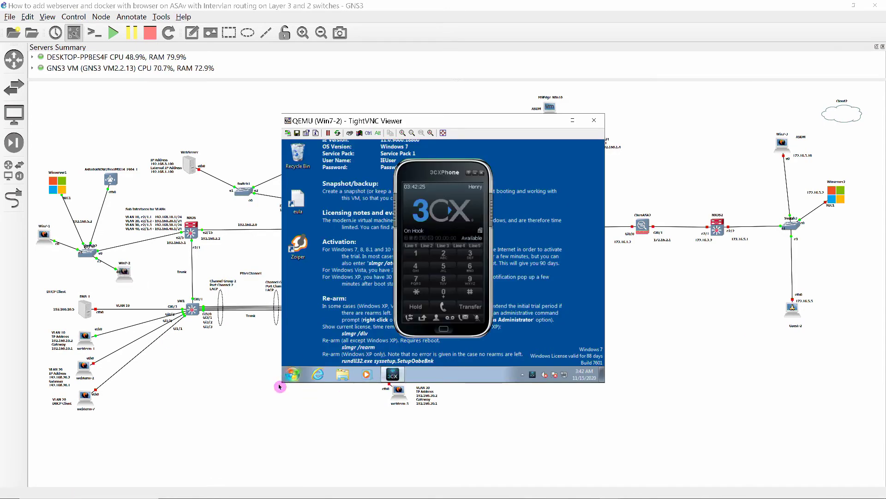
drag(281, 383, 222, 480)
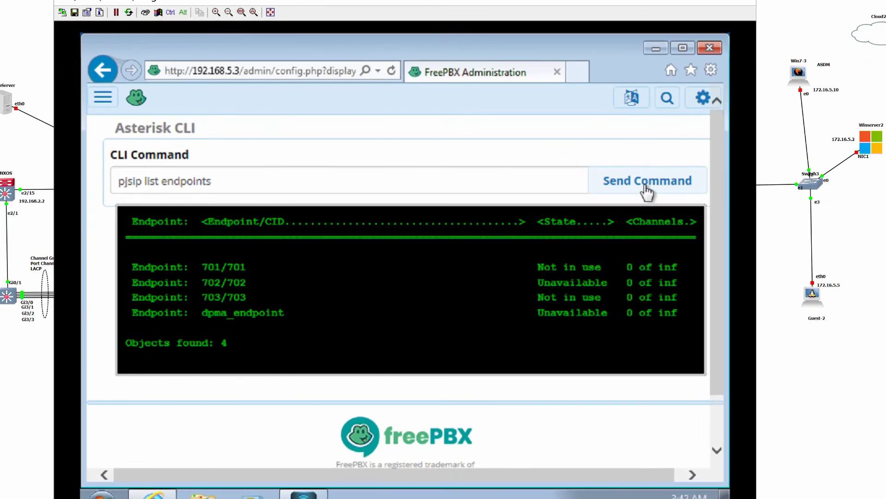
click(442, 192)
click(641, 183)
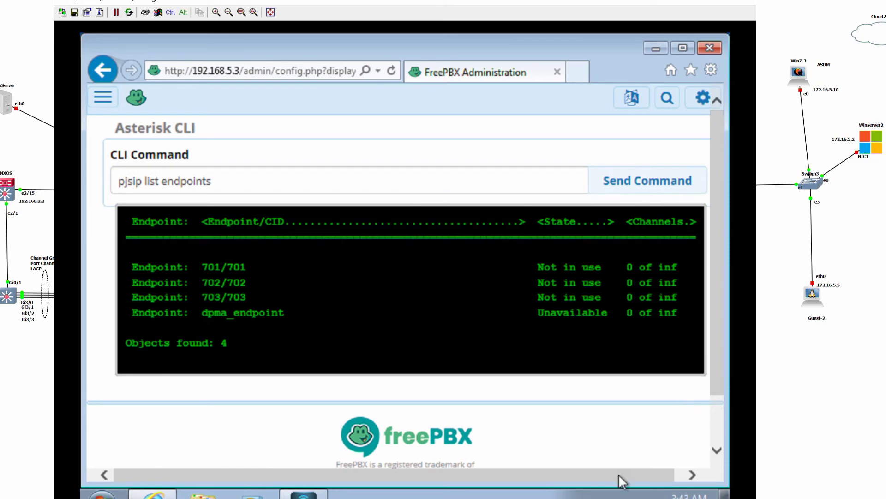
mouse_move(304, 493)
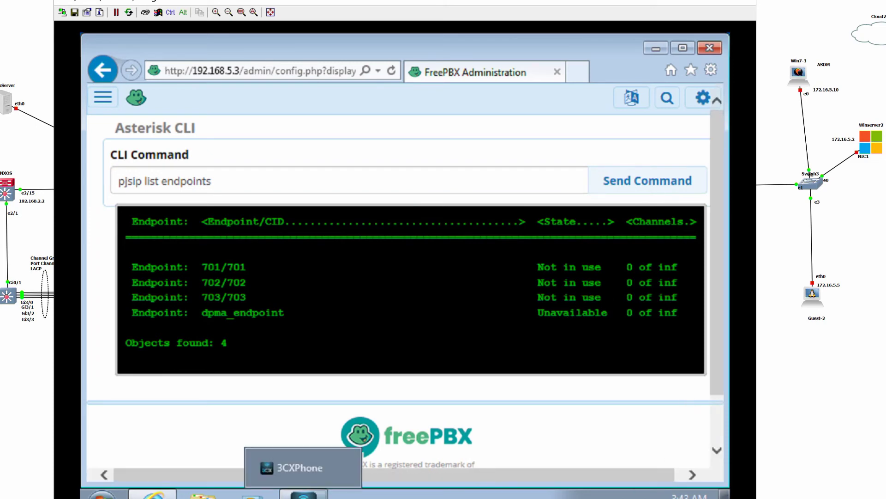
click(303, 467)
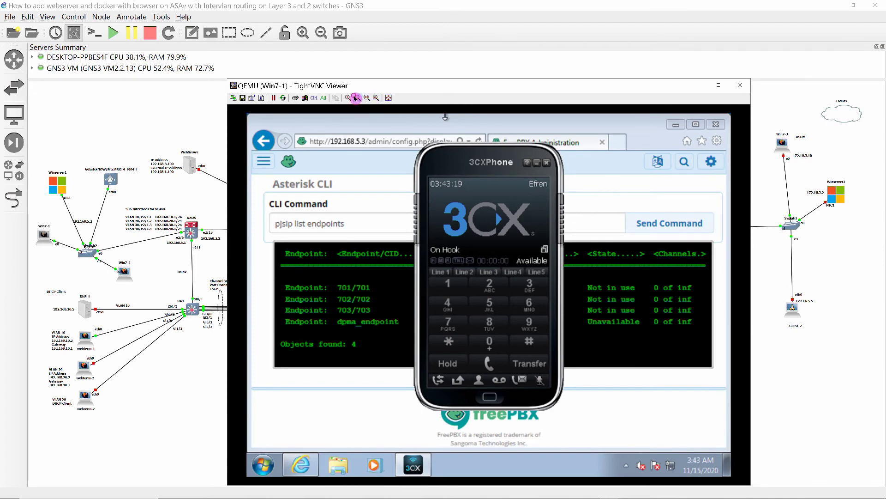
Tile the Win7-1, Win7-2 and Win7-4 viewers side by side and hang up the 701–702 test call
click(357, 98)
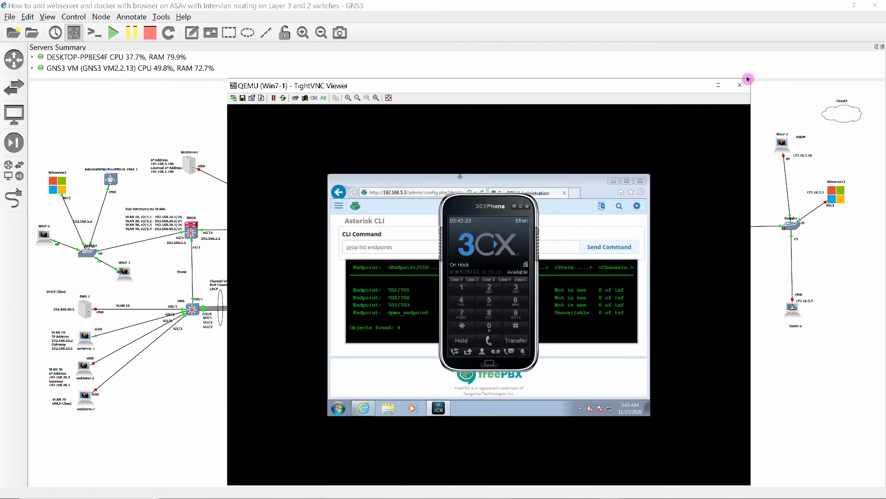
drag(749, 79, 654, 117)
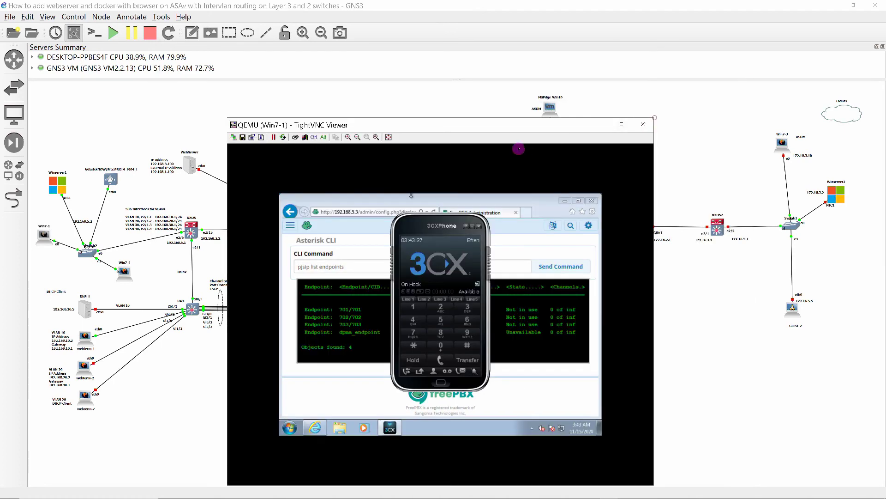
drag(469, 125, 261, 91)
mouse_move(609, 494)
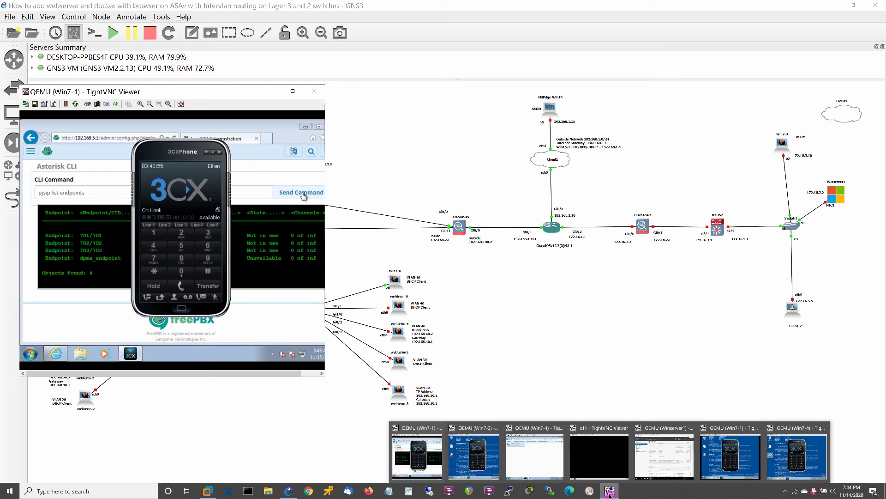
click(473, 455)
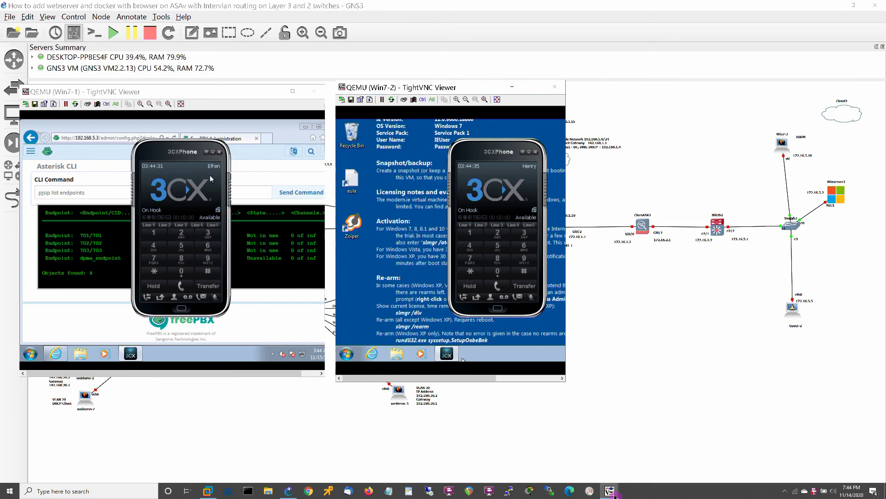
mouse_move(610, 492)
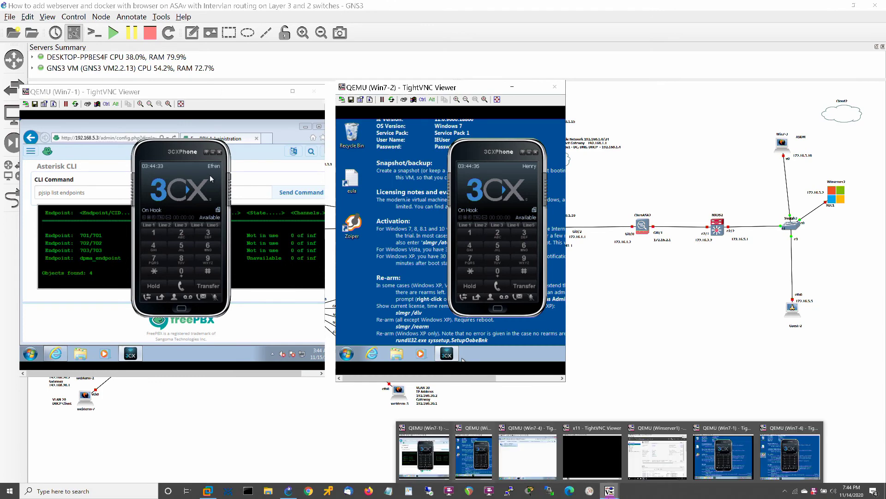
click(790, 455)
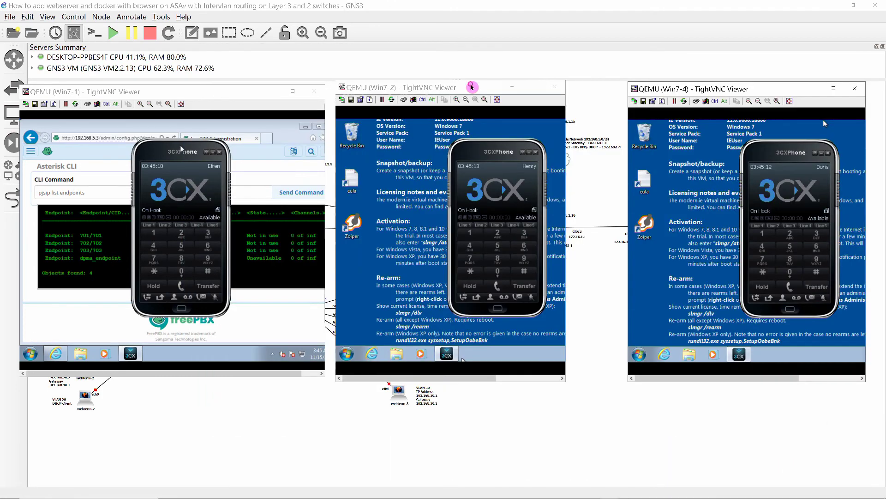
drag(476, 85, 493, 89)
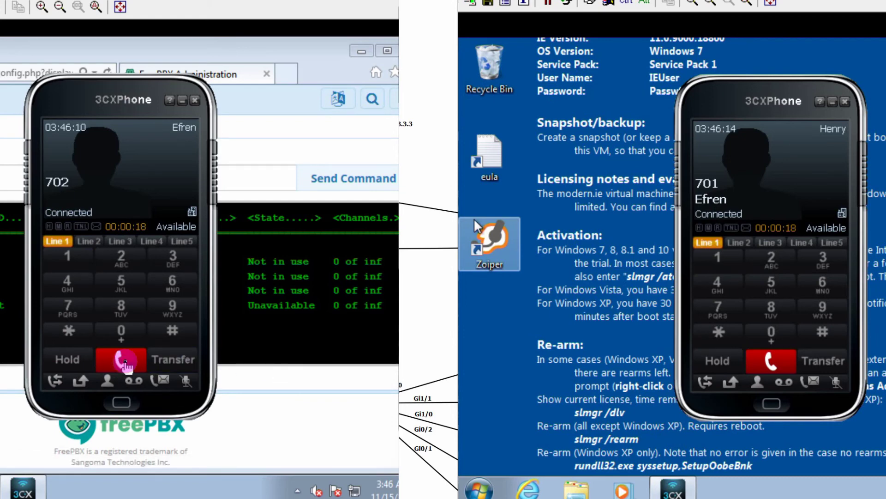
click(125, 364)
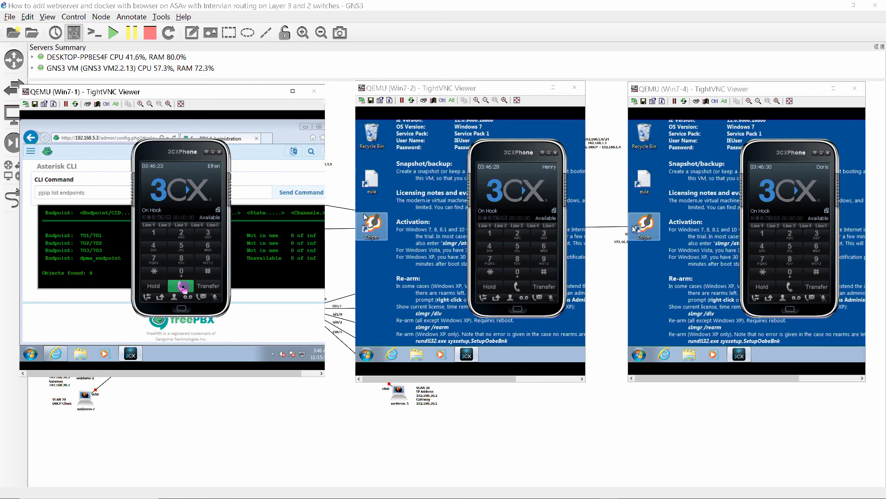
Refresh the endpoint list, then dial 703 from 702's softphone and place the call
click(267, 319)
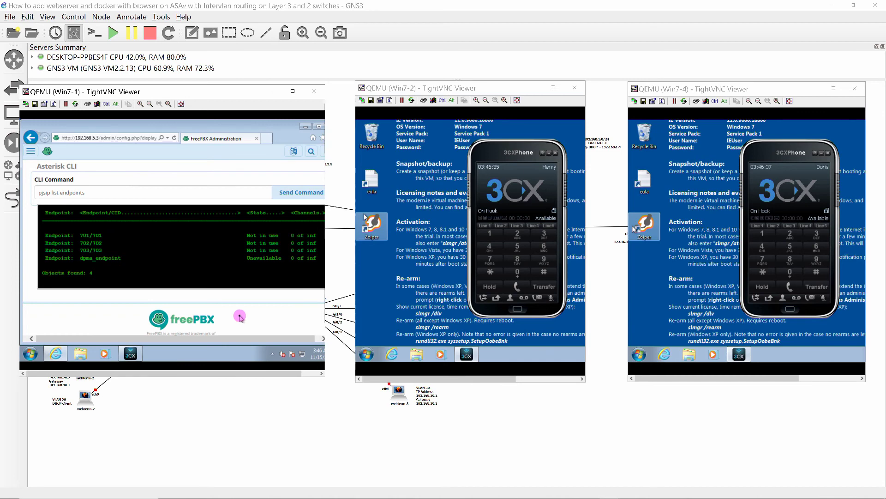
click(294, 196)
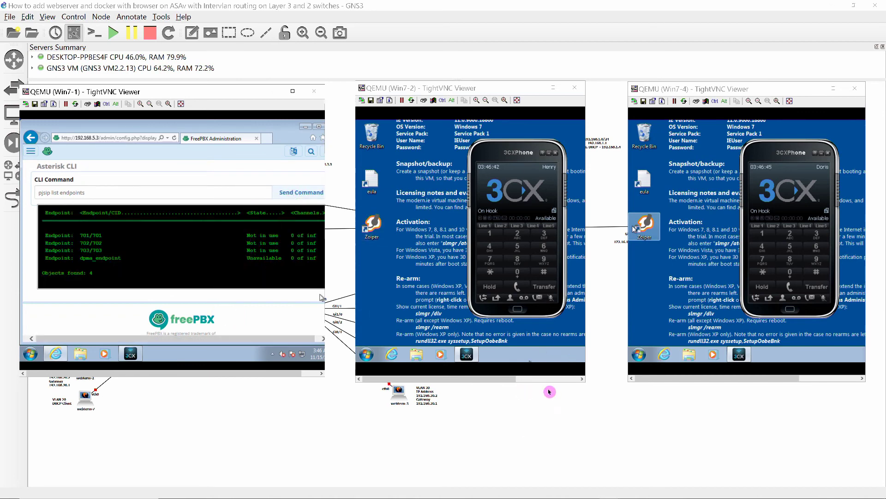
drag(325, 107, 348, 107)
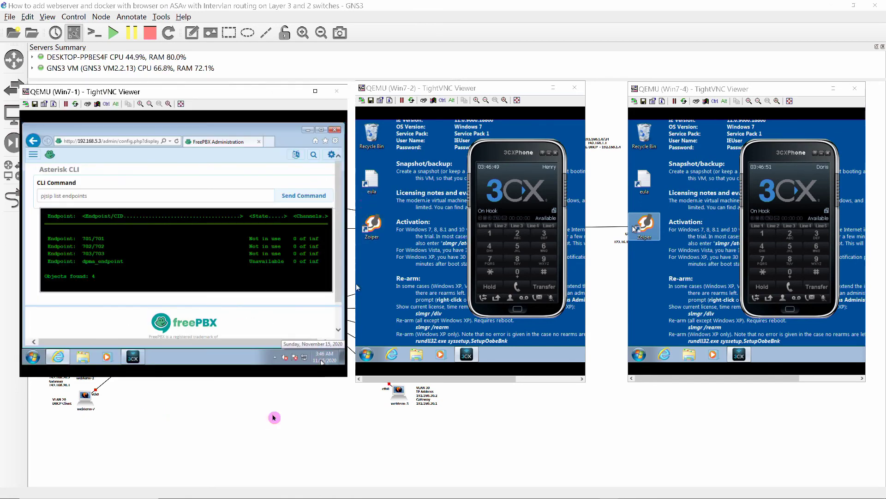
click(496, 262)
click(520, 273)
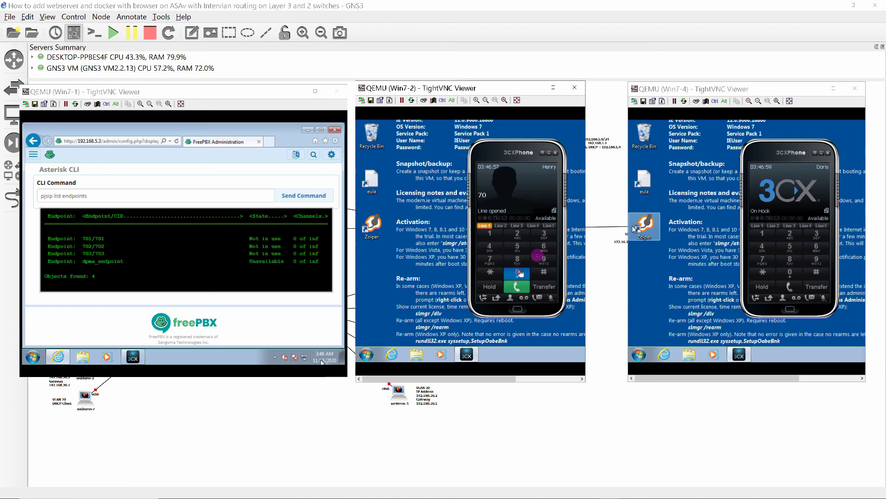
click(544, 233)
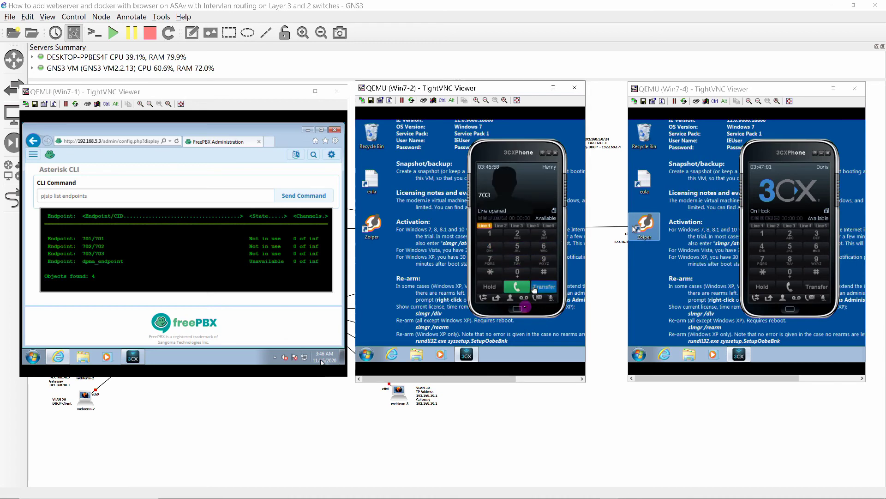
click(518, 287)
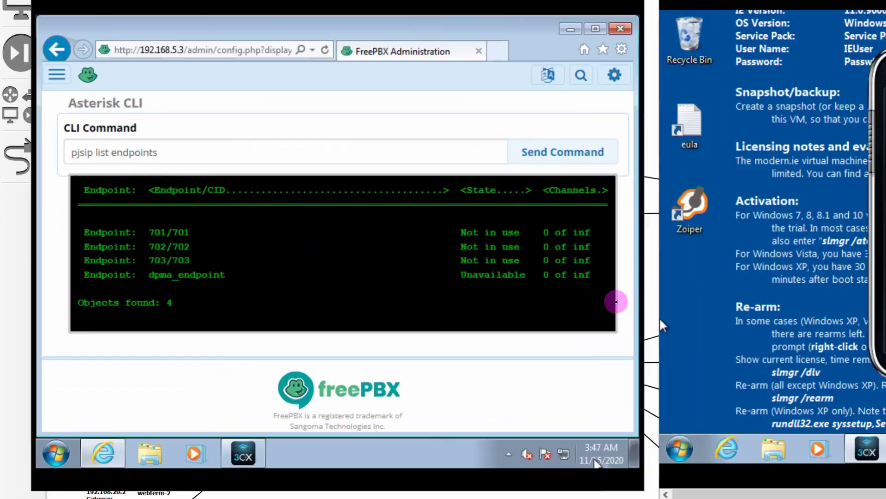
Answer on 703, check endpoint states mid-call, hang up, and confirm all three are Not in use
click(281, 195)
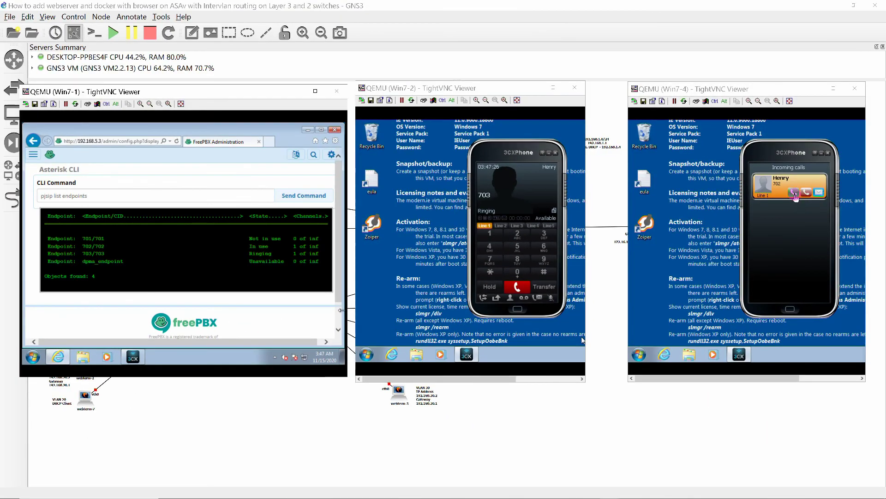
click(793, 198)
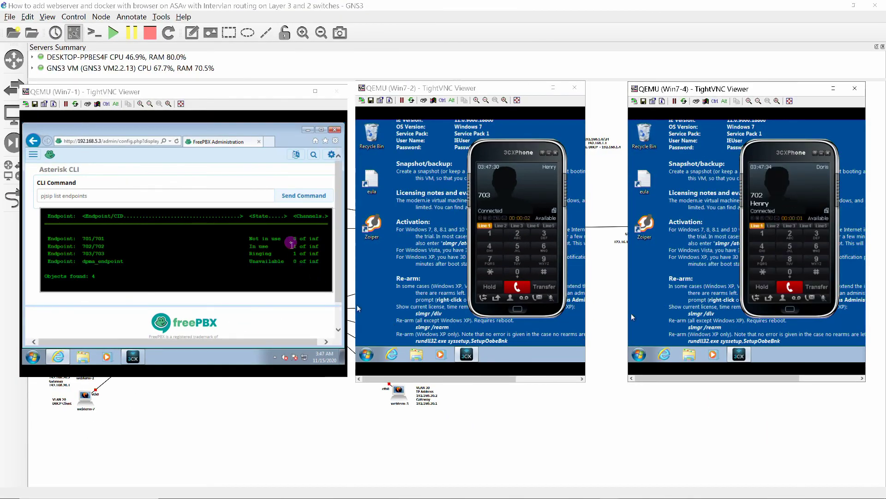
click(294, 198)
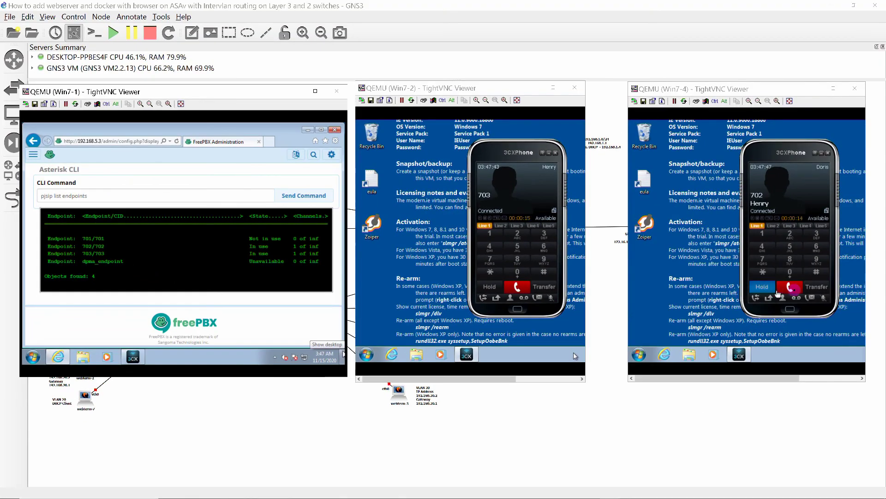
click(792, 289)
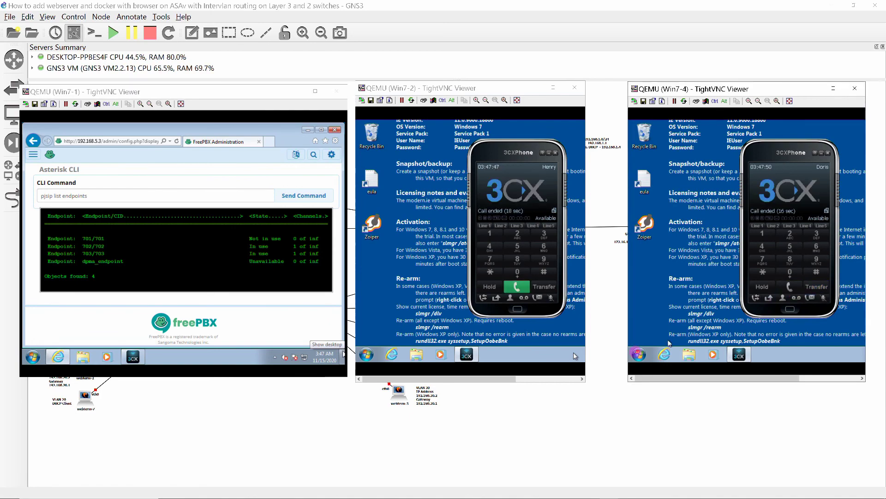
click(300, 195)
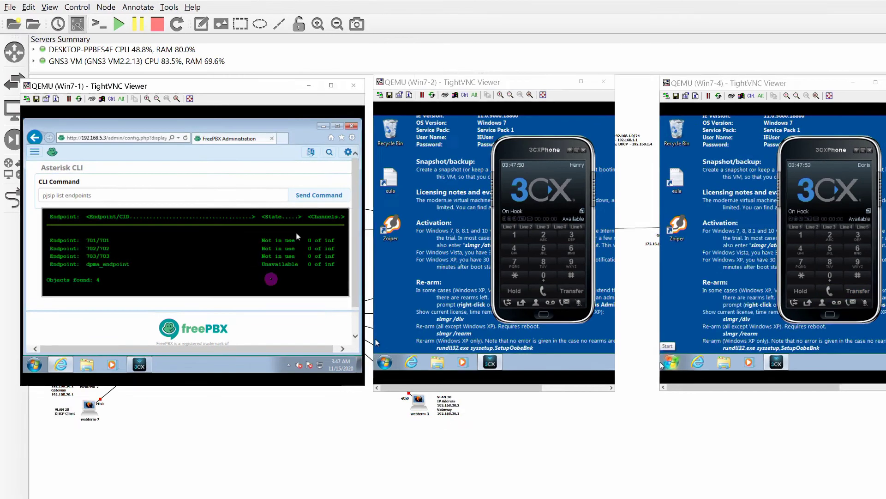